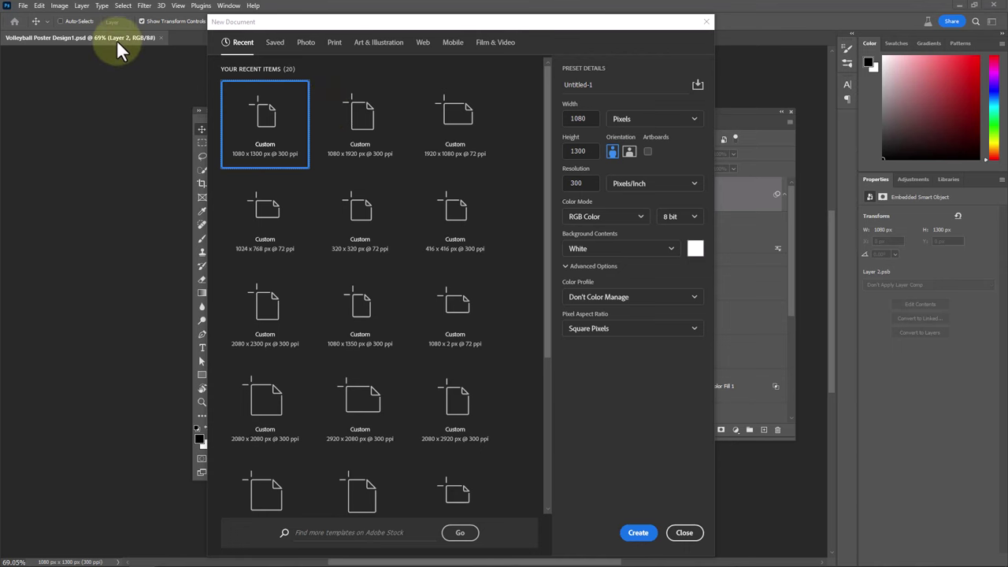
# Step: Check the 1300 px height on the 1080 × 1300 px, 300 ppi preset and create Untitled-1
pyautogui.doubleClick(579, 152)
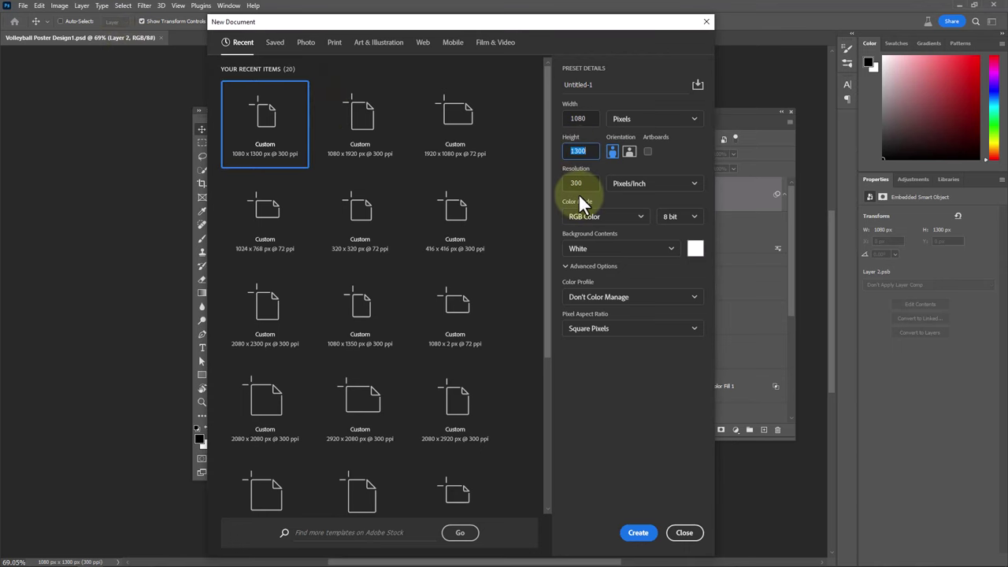
pyautogui.click(638, 532)
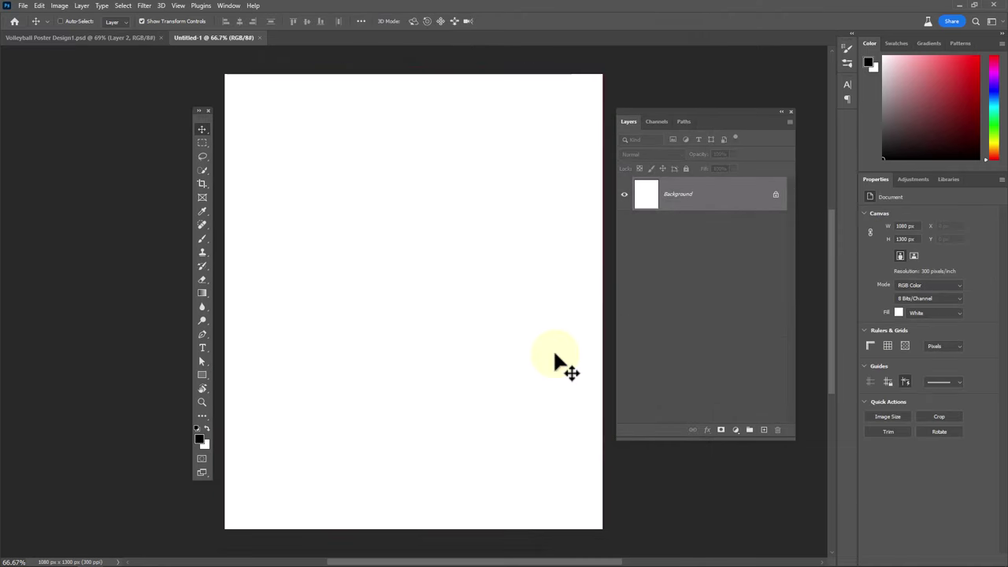
# Step: Add a Gradient Fill layer starting from the Basics black-to-white preset
pyautogui.click(736, 430)
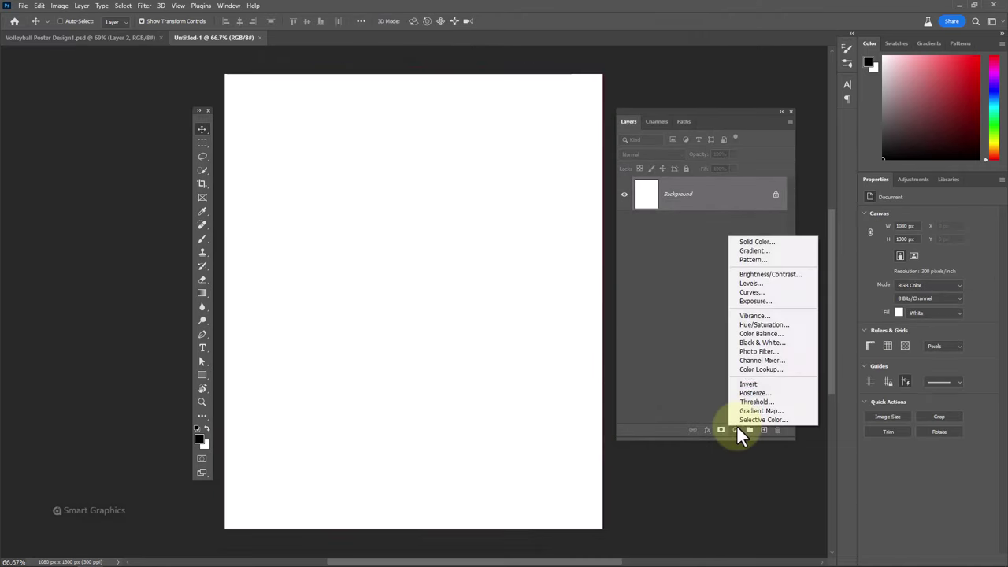
pyautogui.click(754, 250)
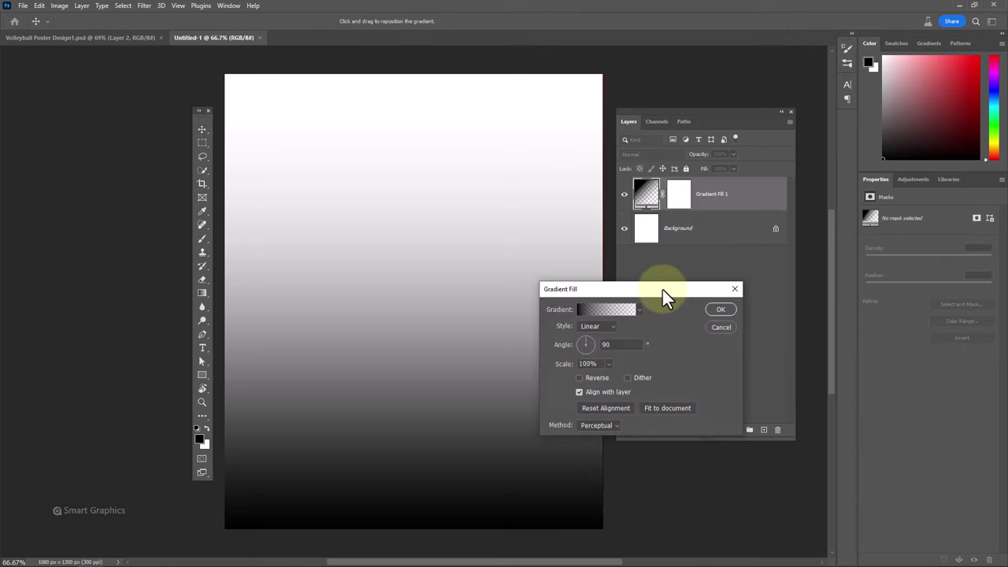
pyautogui.click(640, 309)
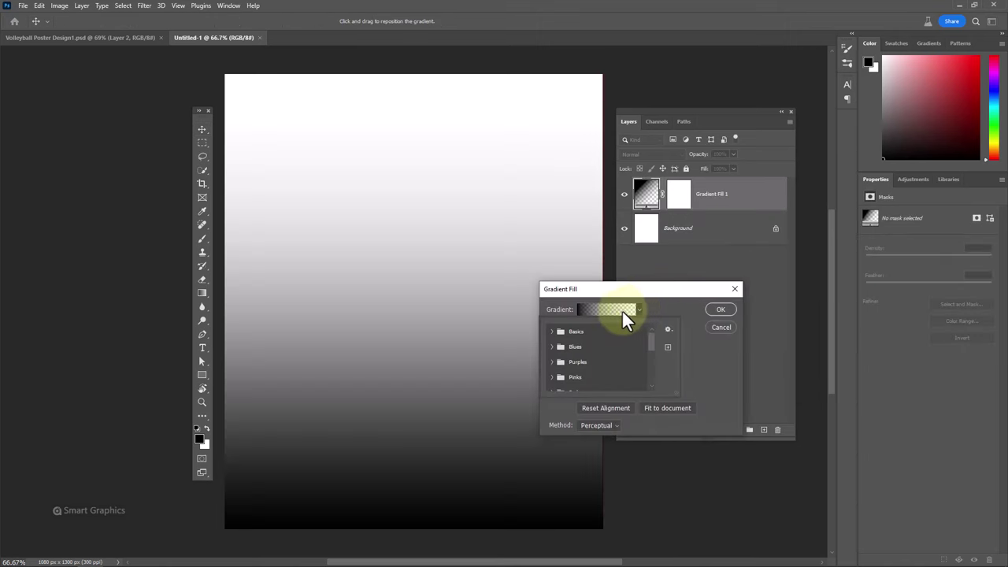
pyautogui.click(556, 334)
pyautogui.click(580, 348)
pyautogui.click(639, 309)
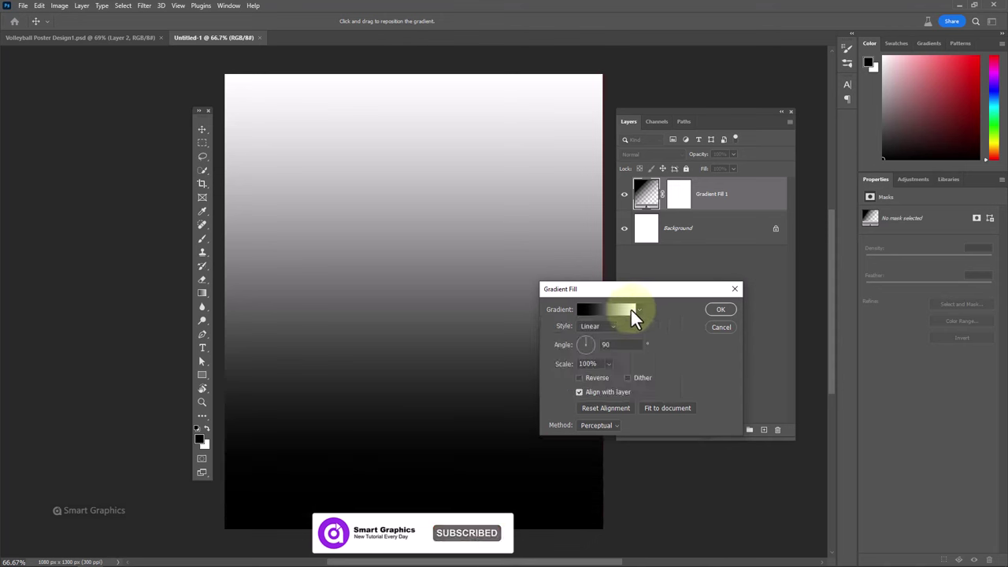
# Step: Edit the gradient stops to bright red (ea0f0f) and near-black dark red (1c0000), then accept
pyautogui.click(631, 310)
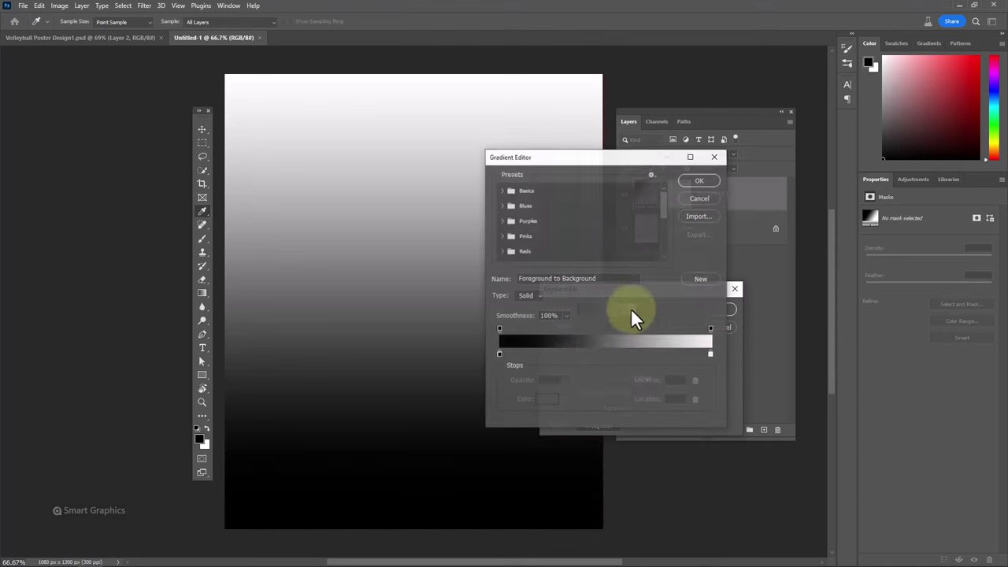
pyautogui.doubleClick(710, 355)
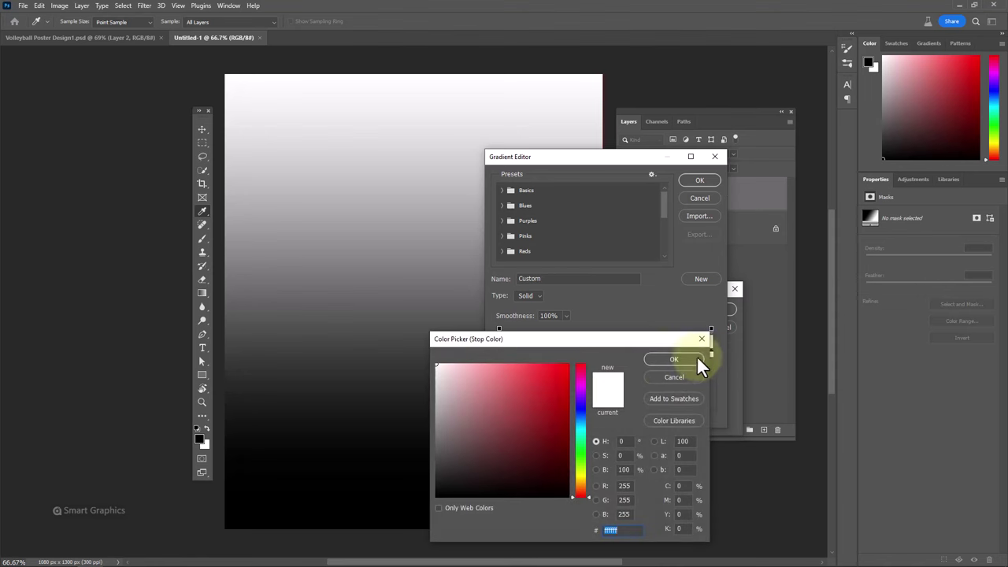
pyautogui.click(561, 374)
pyautogui.moveTo(561, 375); pyautogui.dragTo(564, 372)
pyautogui.click(657, 359)
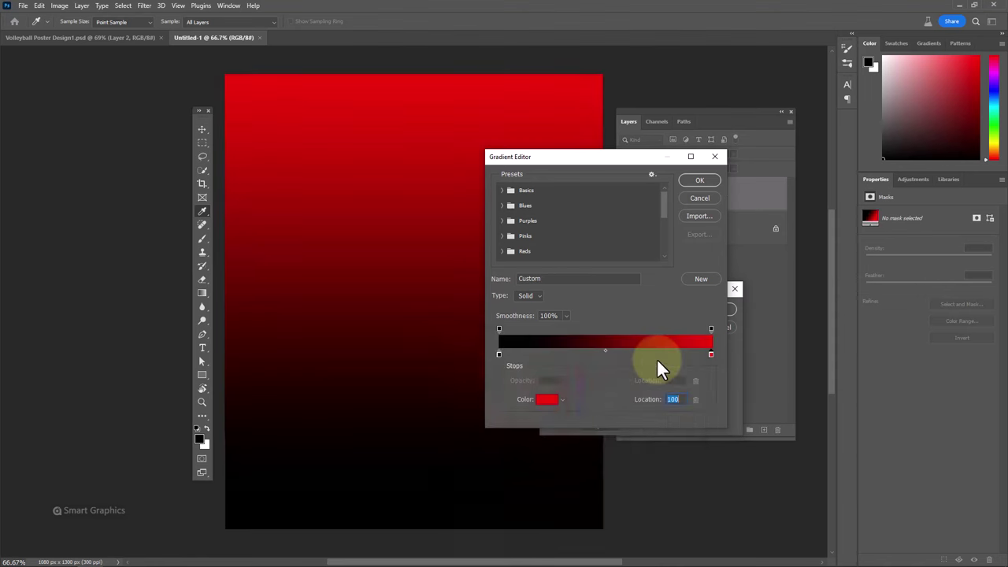
pyautogui.doubleClick(499, 354)
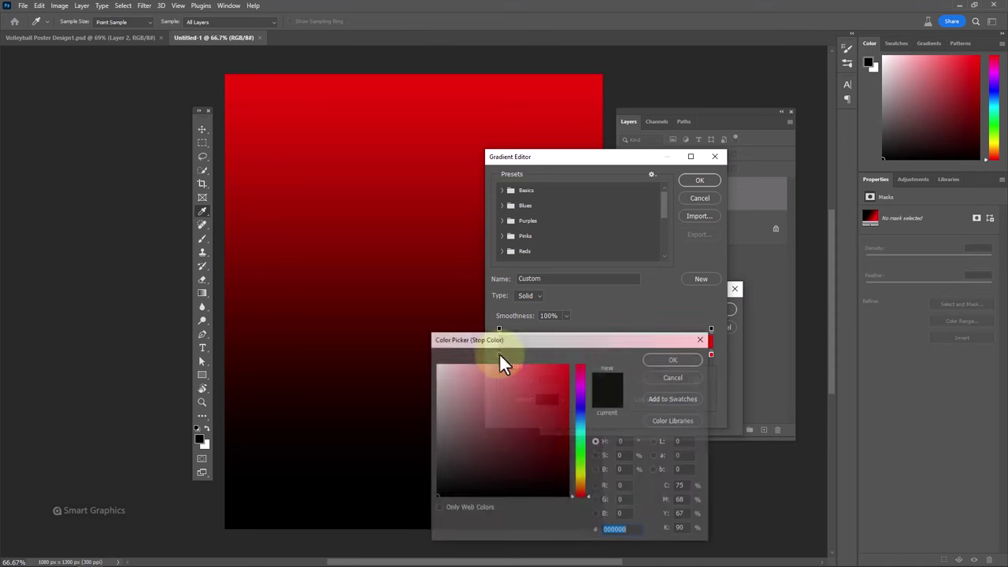
pyautogui.moveTo(558, 477); pyautogui.dragTo(569, 483)
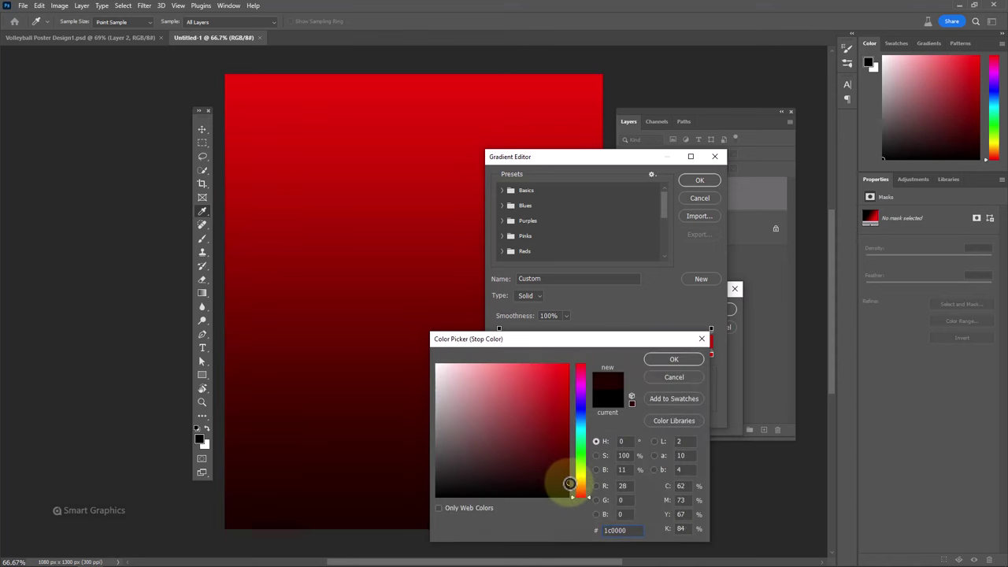
pyautogui.click(680, 358)
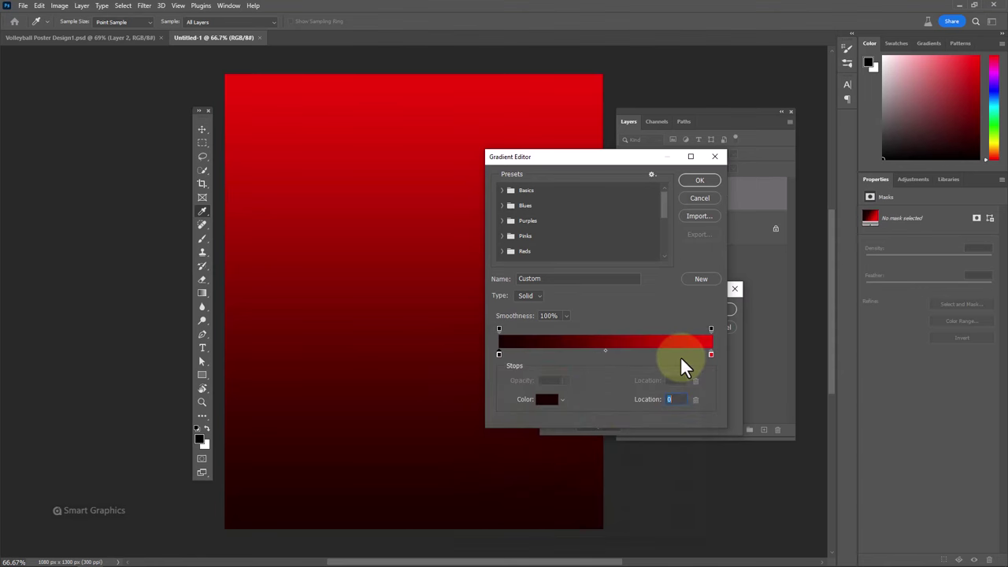
pyautogui.click(692, 181)
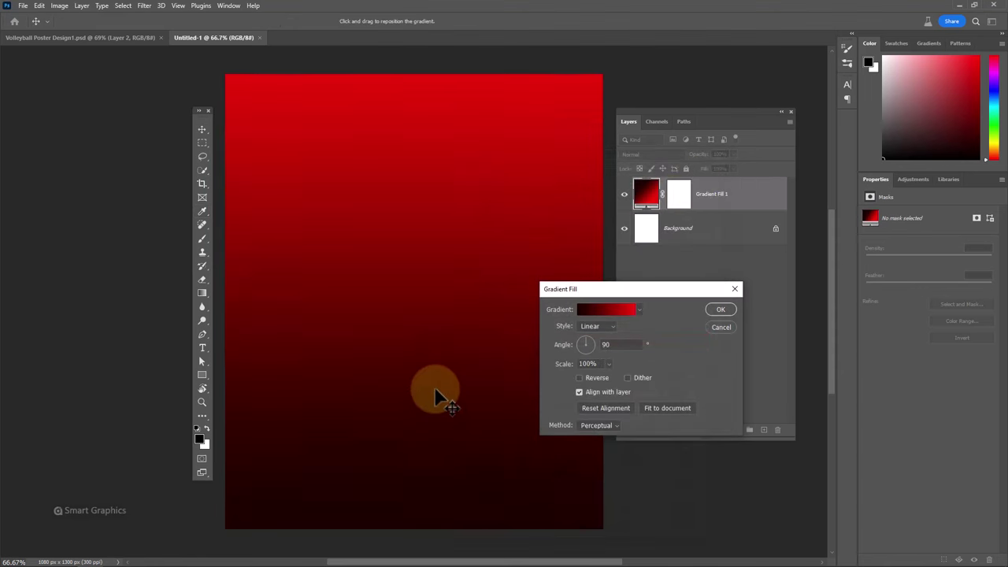
# Step: Apply the gradient fill, then drag the player photo into Untitled-1 and align it at 0, 0
pyautogui.click(725, 311)
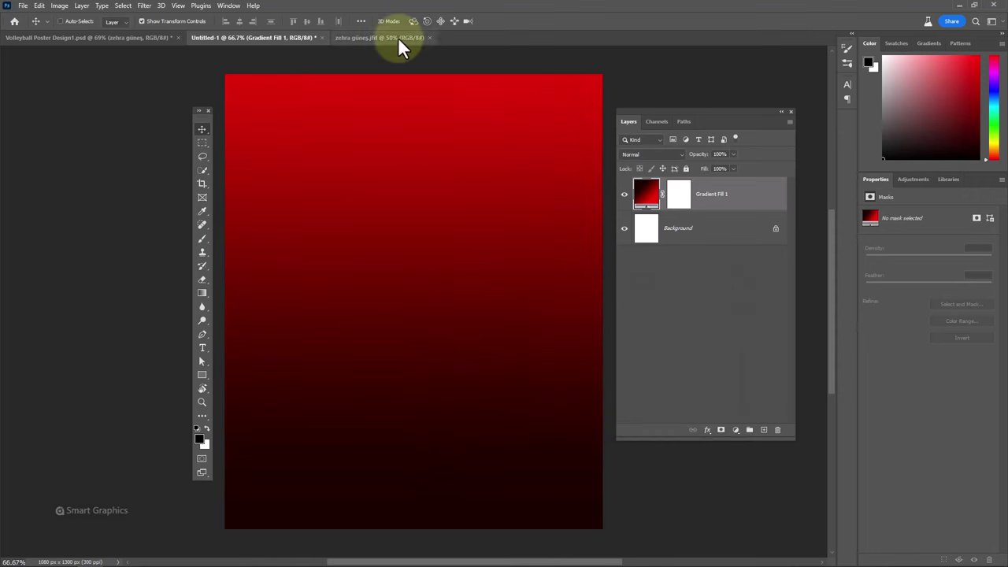
pyautogui.click(398, 37)
pyautogui.moveTo(510, 223); pyautogui.dragTo(392, 266)
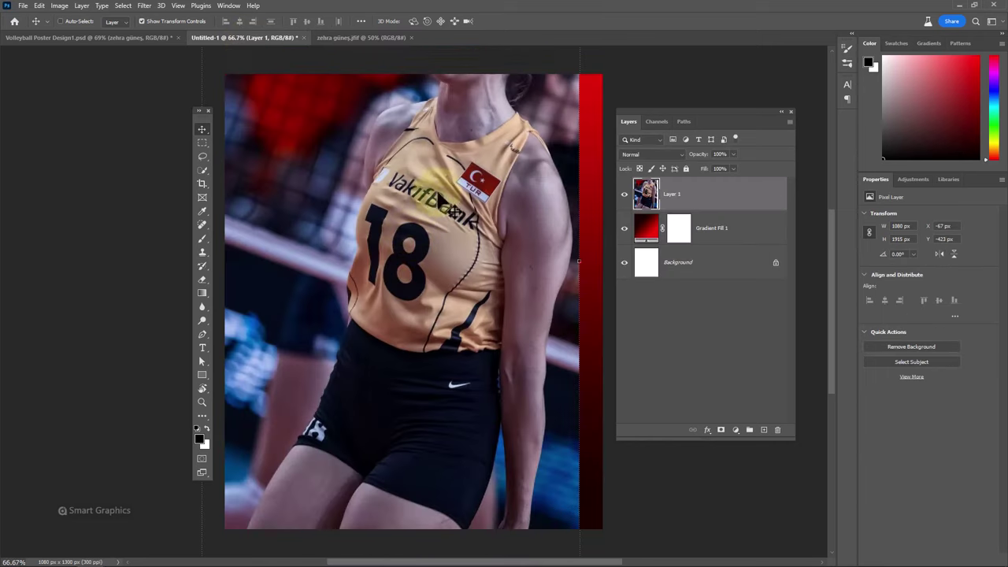
pyautogui.moveTo(456, 167); pyautogui.dragTo(465, 302)
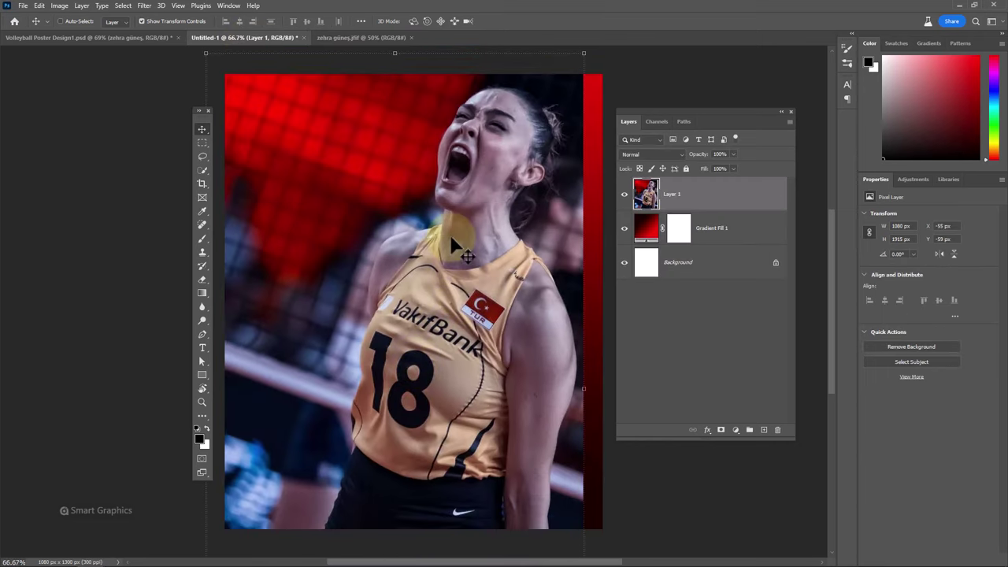
pyautogui.moveTo(447, 233); pyautogui.dragTo(469, 256)
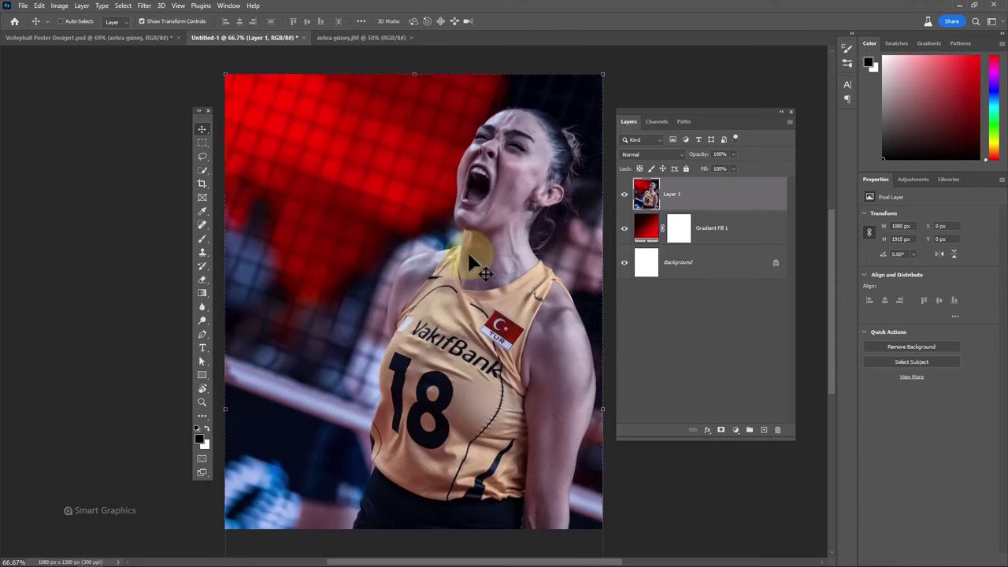
# Step: Set Layer 1 to Multiply blend mode with 40% opacity
pyautogui.click(679, 153)
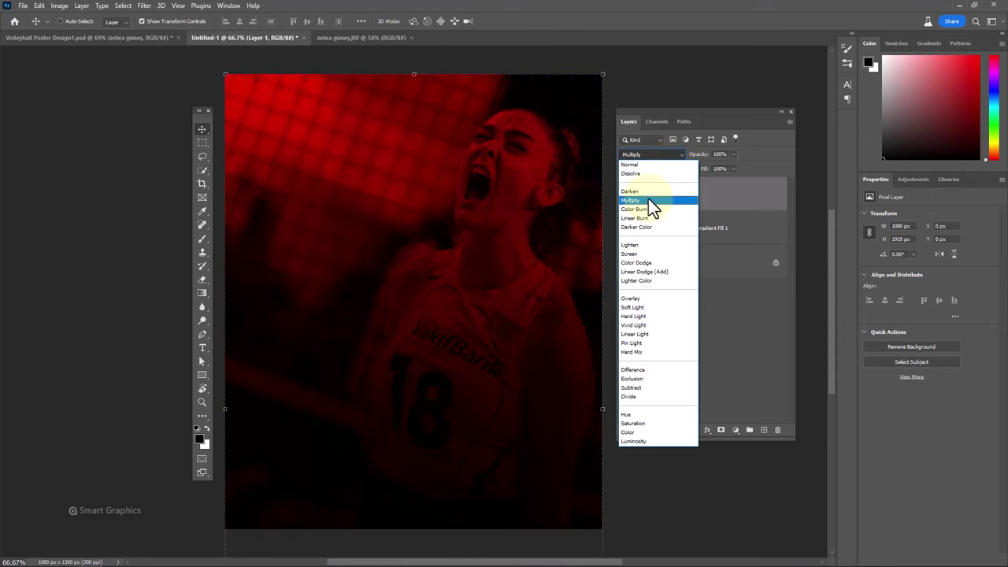
pyautogui.click(648, 200)
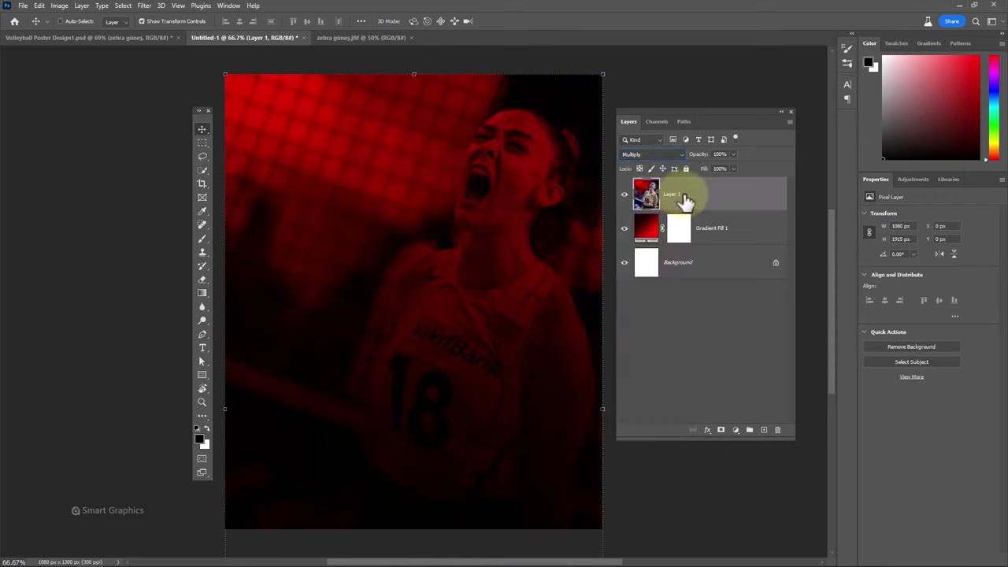
pyautogui.click(718, 154)
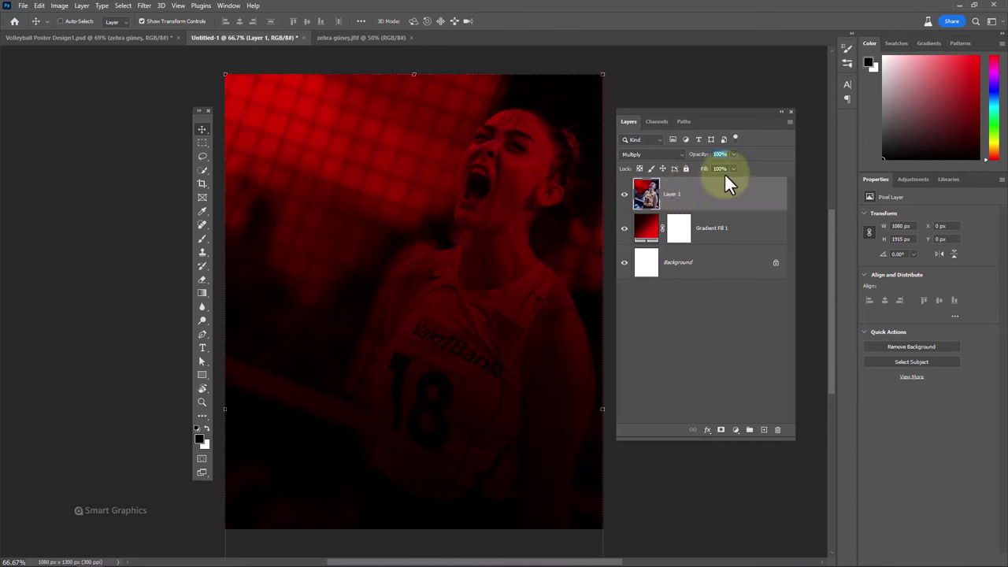
pyautogui.write('40')
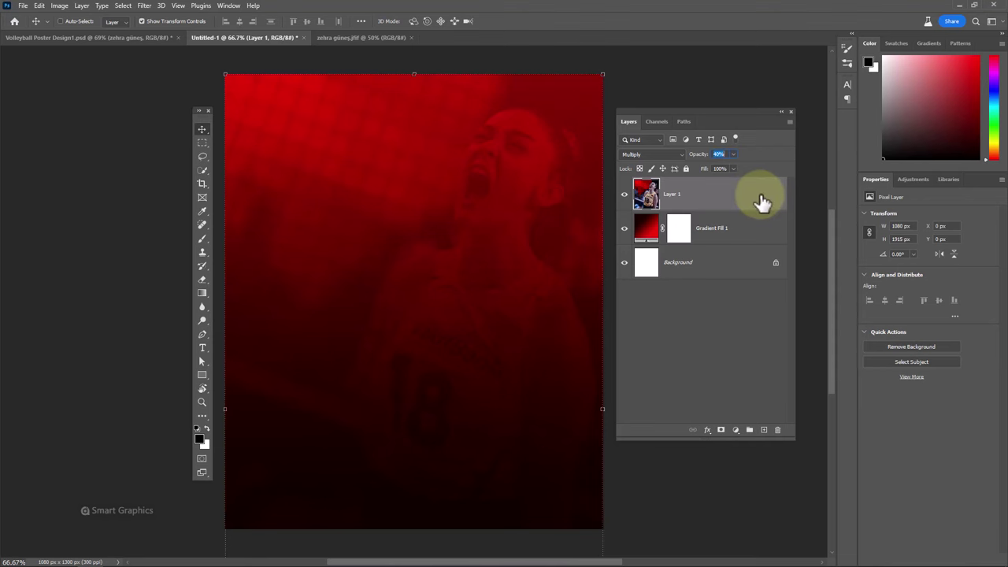
# Step: In Background copy.psb, re-enable the player's layer mask and convert the layer to a smart object
pyautogui.click(468, 37)
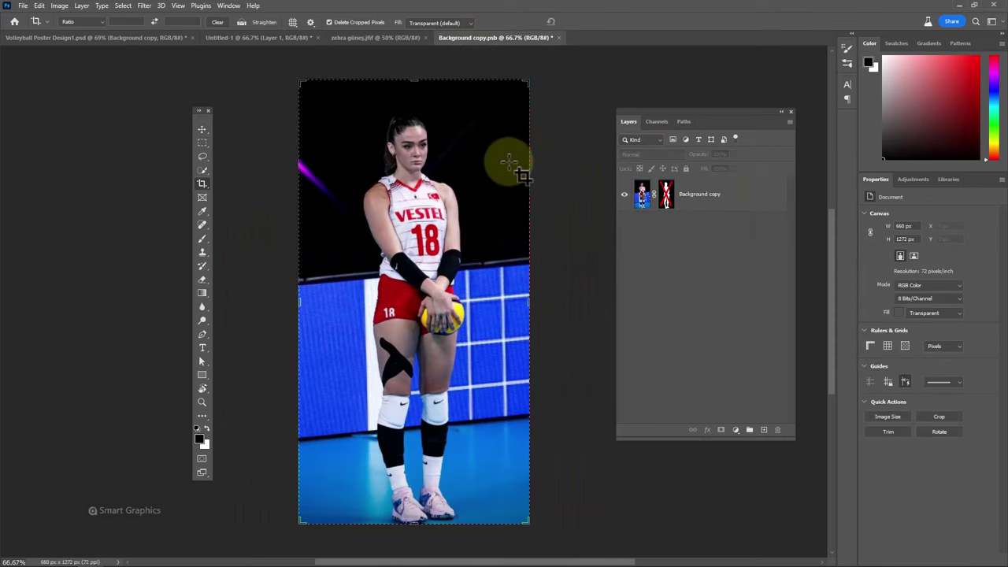
pyautogui.keyDown('shift'); pyautogui.click(667, 203); pyautogui.keyUp('shift')
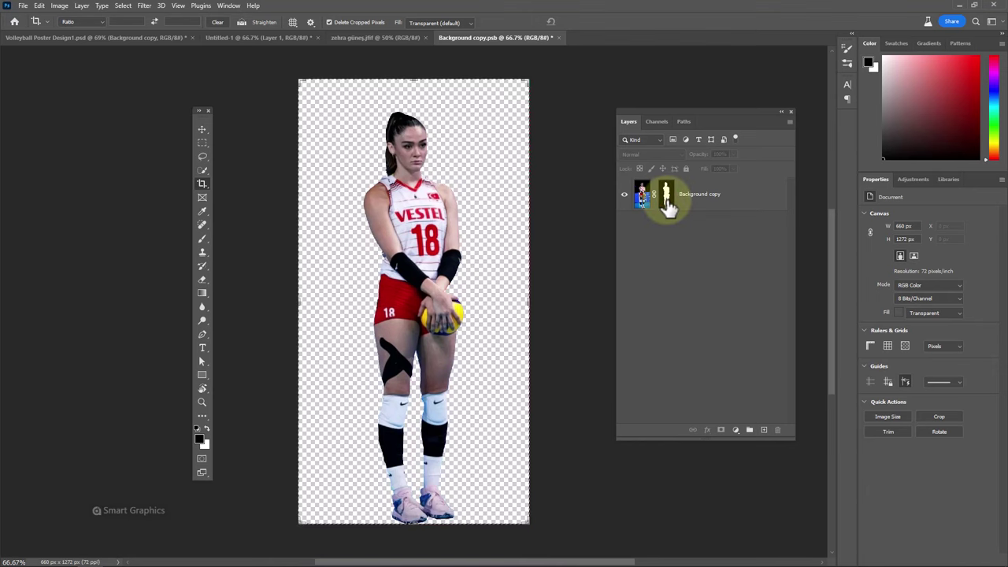
pyautogui.keyDown('shift'); pyautogui.click(666, 204); pyautogui.keyUp('shift')
pyautogui.keyDown('shift'); pyautogui.click(667, 203); pyautogui.keyUp('shift')
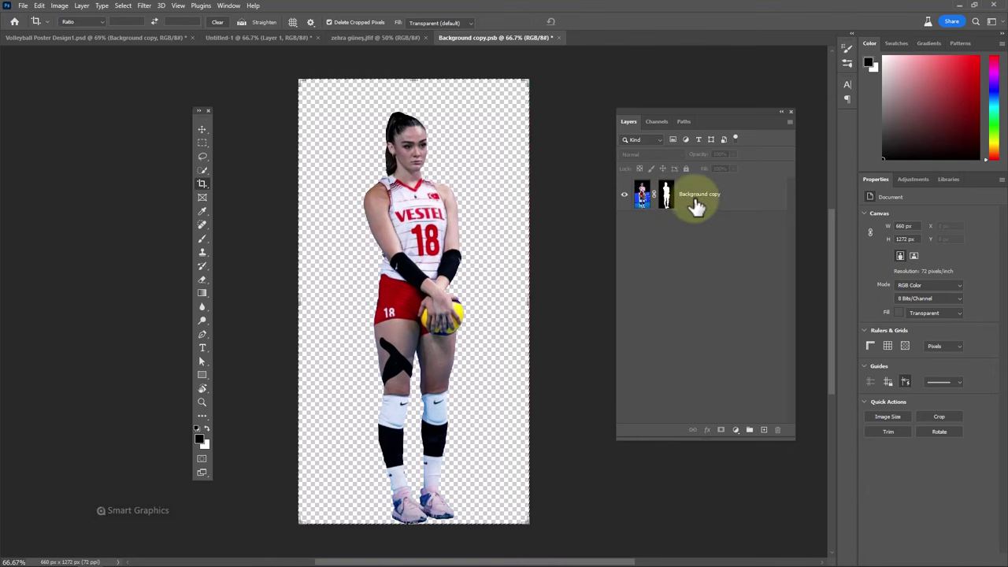
pyautogui.click(698, 205)
pyautogui.rightClick(698, 204)
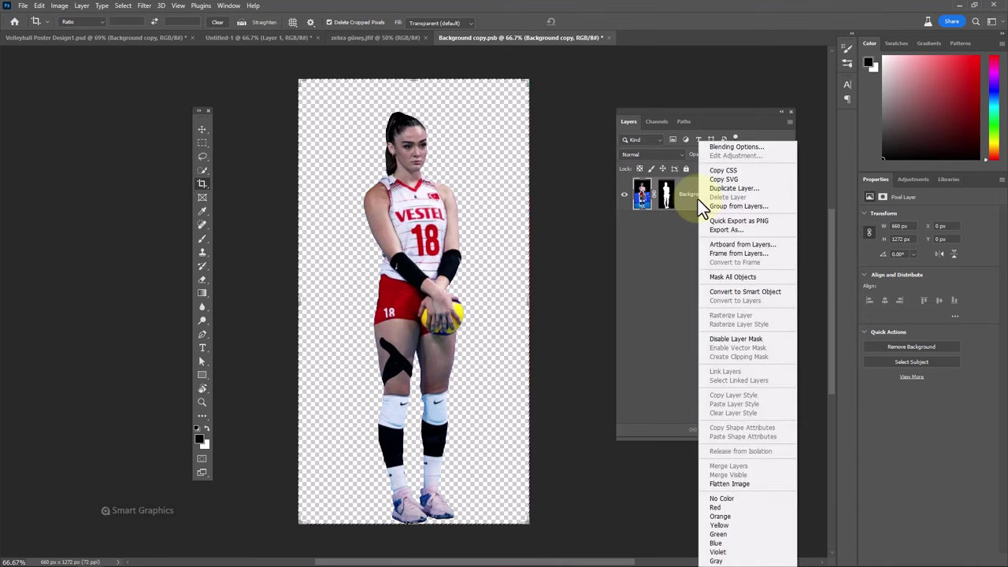
pyautogui.click(717, 291)
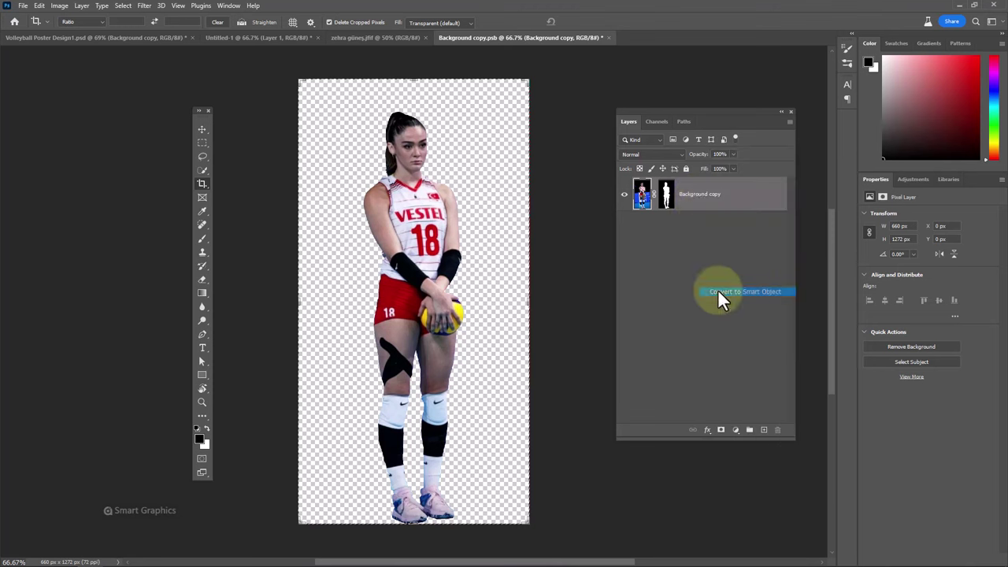
# Step: Drag the player smart object into Untitled-1, then scale it down and centre it with Free Transform
pyautogui.click(202, 128)
pyautogui.moveTo(401, 181); pyautogui.dragTo(445, 263)
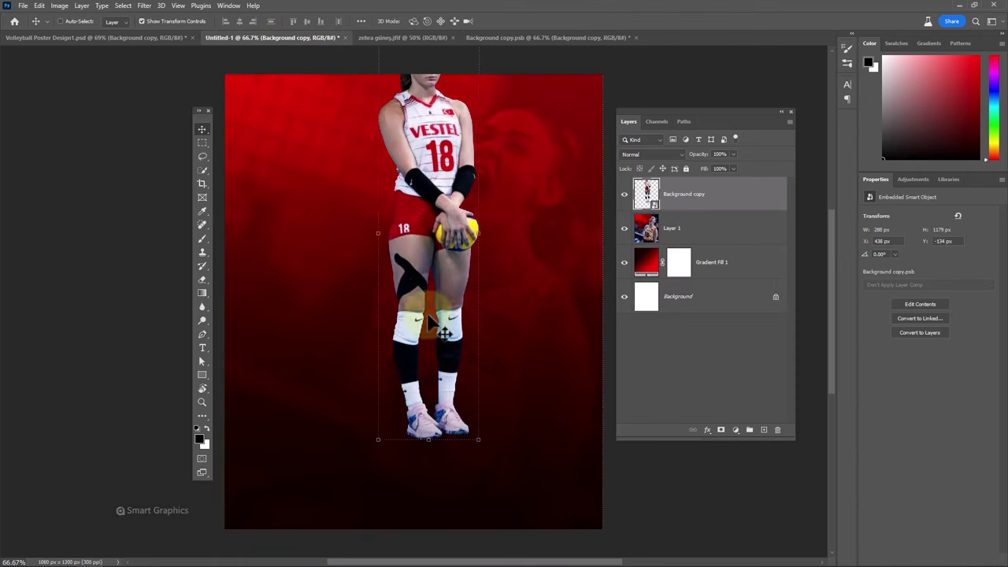
pyautogui.hotkey('ctrl', 't')
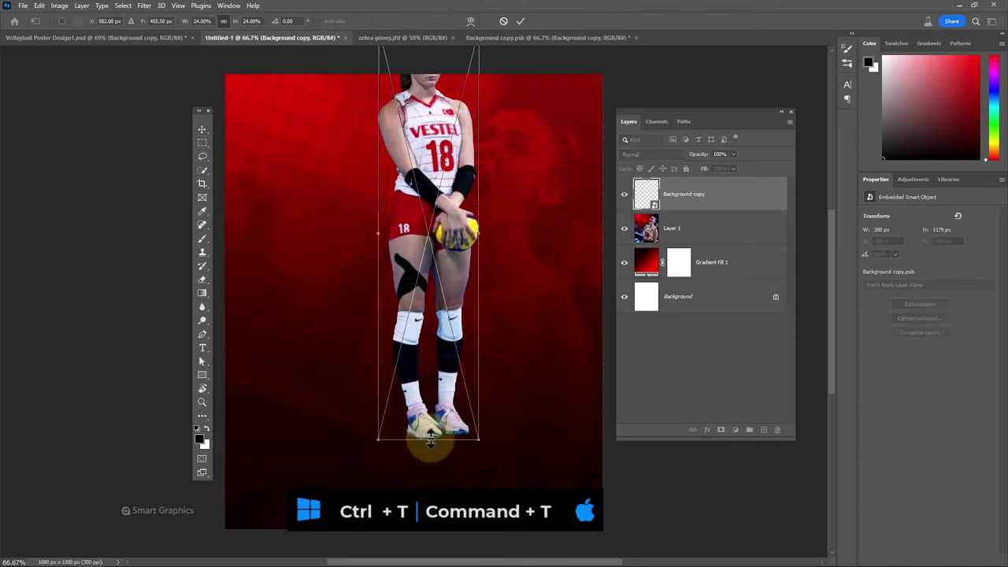
pyautogui.moveTo(430, 443); pyautogui.dragTo(404, 259)
pyautogui.moveTo(422, 161); pyautogui.dragTo(401, 325)
pyautogui.moveTo(414, 201); pyautogui.dragTo(416, 126)
pyautogui.click(519, 21)
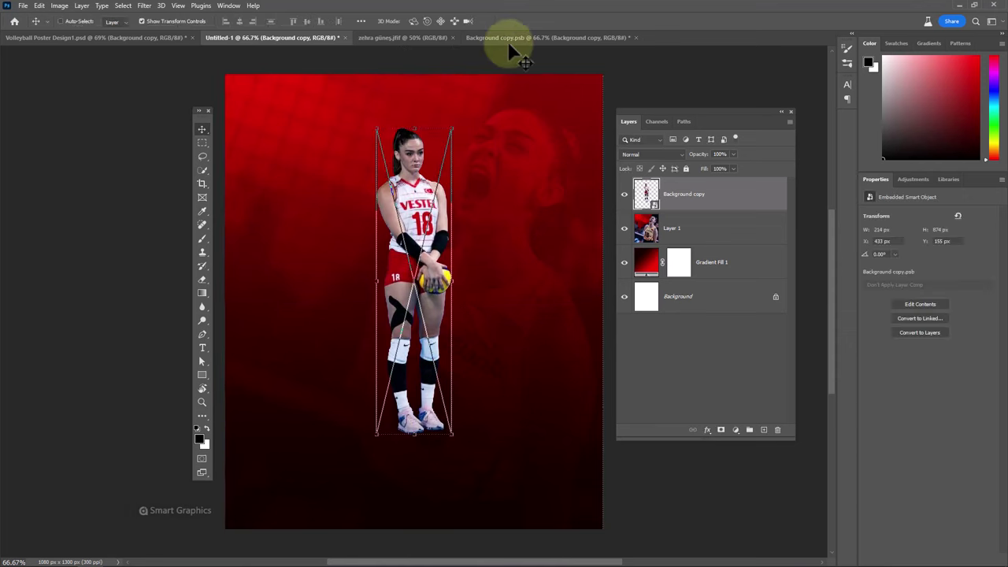
pyautogui.click(447, 252)
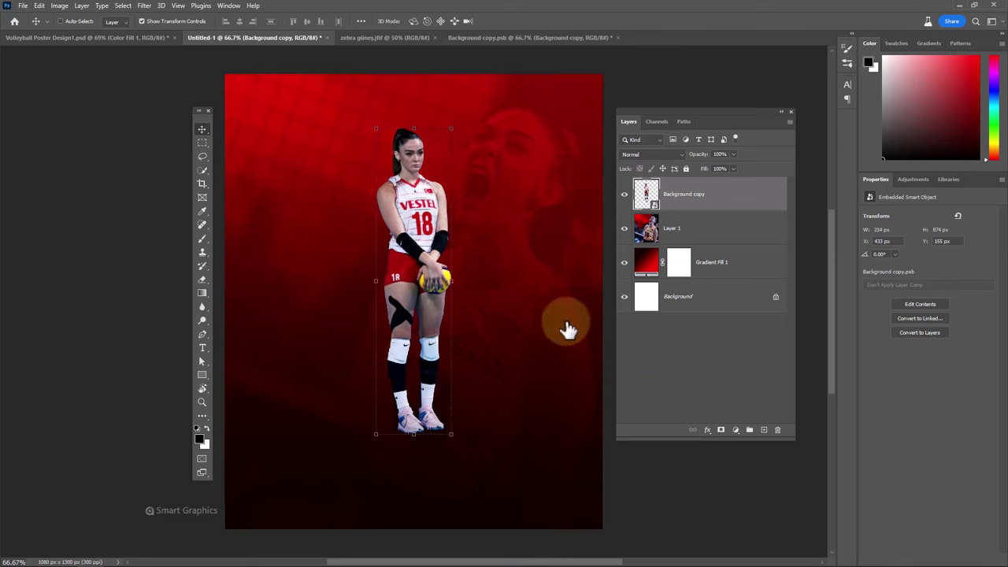
# Step: Add a red Solid Color fill layer, clip it to the player, and set it to Multiply
pyautogui.click(735, 429)
pyautogui.click(751, 245)
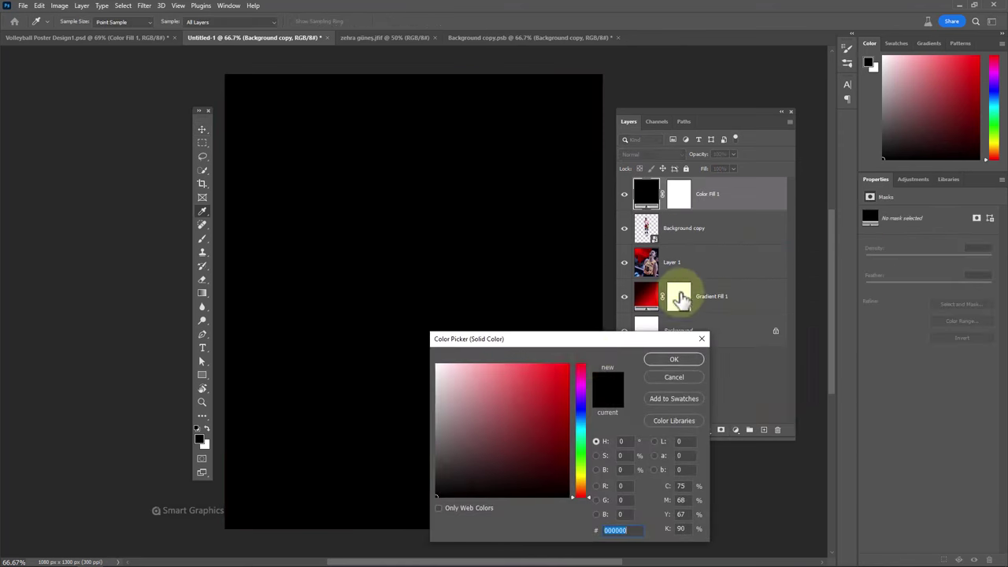
pyautogui.click(559, 371)
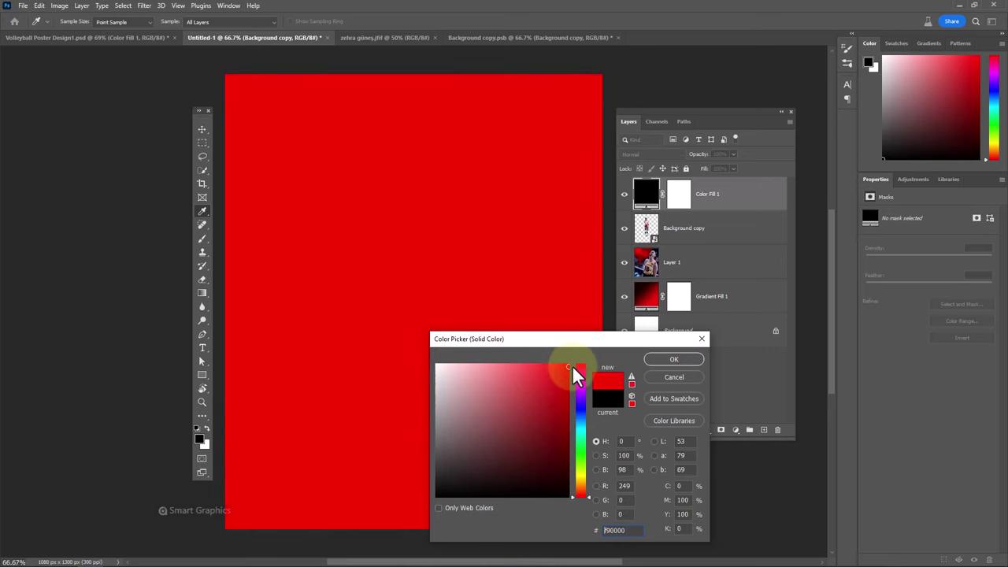
pyautogui.click(690, 359)
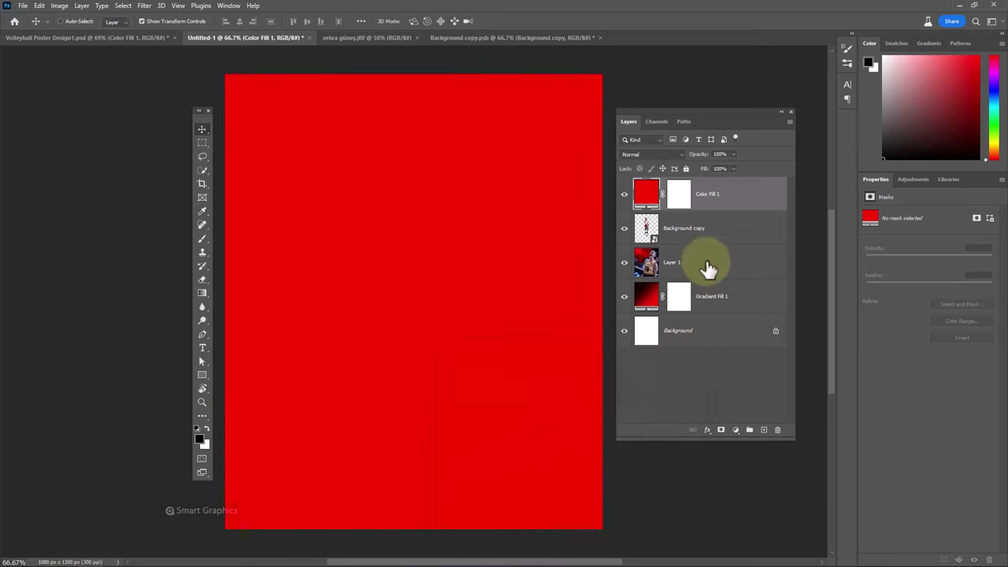
pyautogui.rightClick(716, 205)
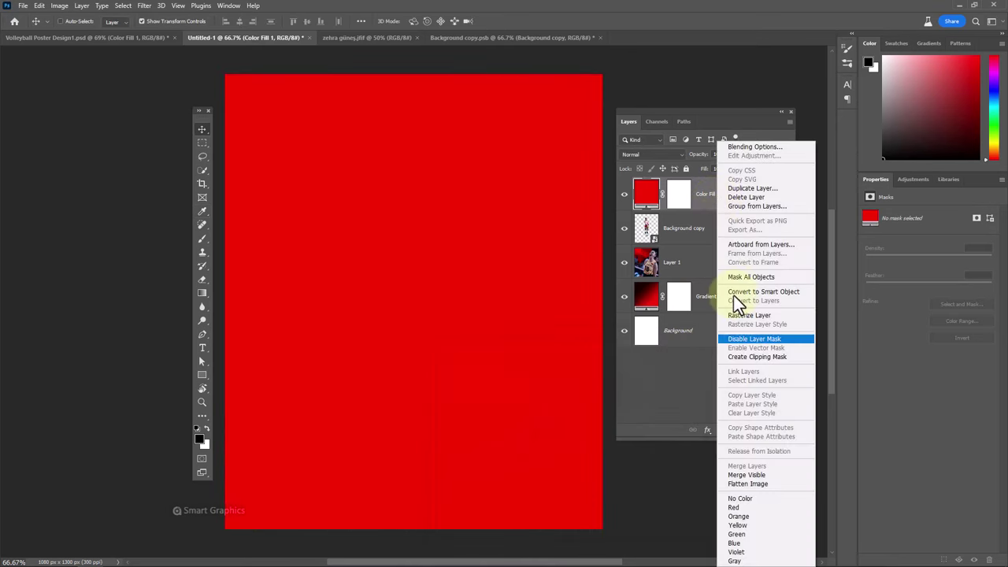
pyautogui.click(744, 357)
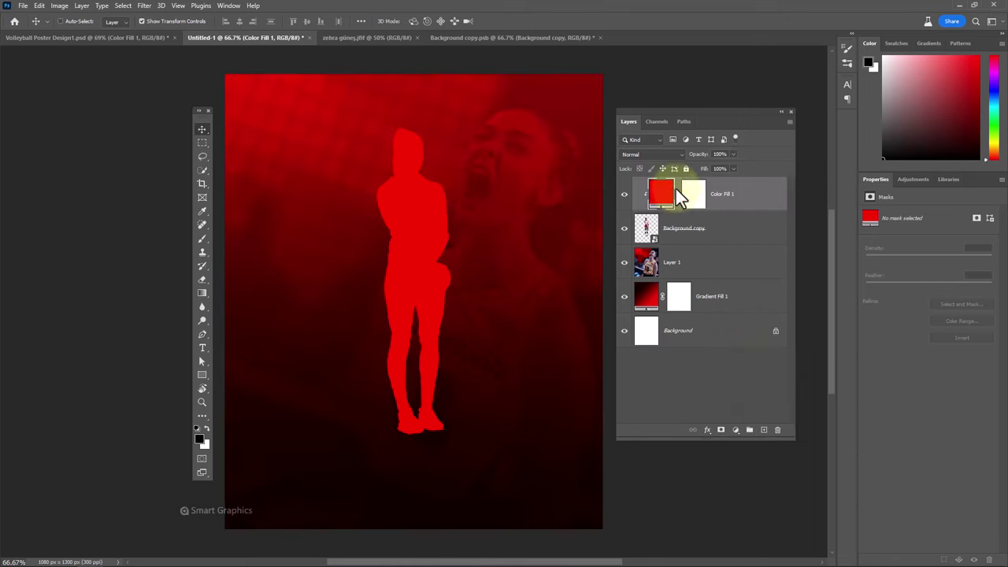
pyautogui.click(660, 154)
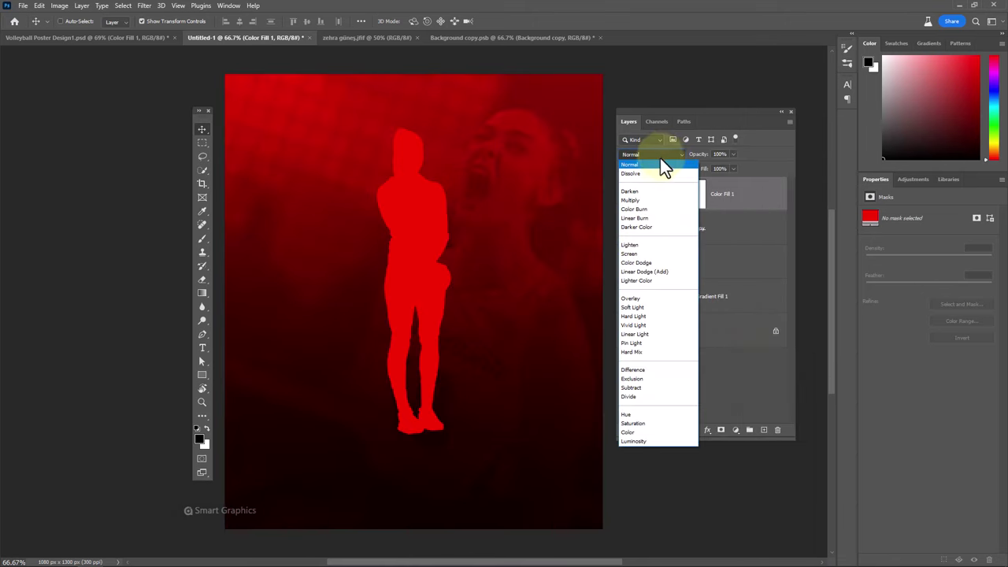
pyautogui.click(637, 198)
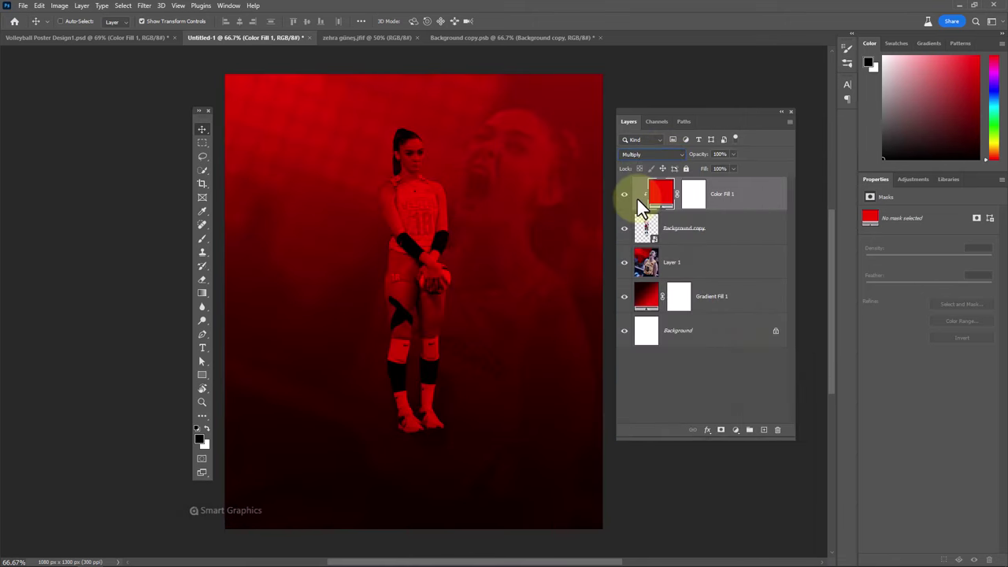
# Step: Drag Color Fill 1's Underlying Layer Blend If white slider to about 167 and confirm
pyautogui.doubleClick(754, 210)
pyautogui.moveTo(739, 279); pyautogui.dragTo(648, 122)
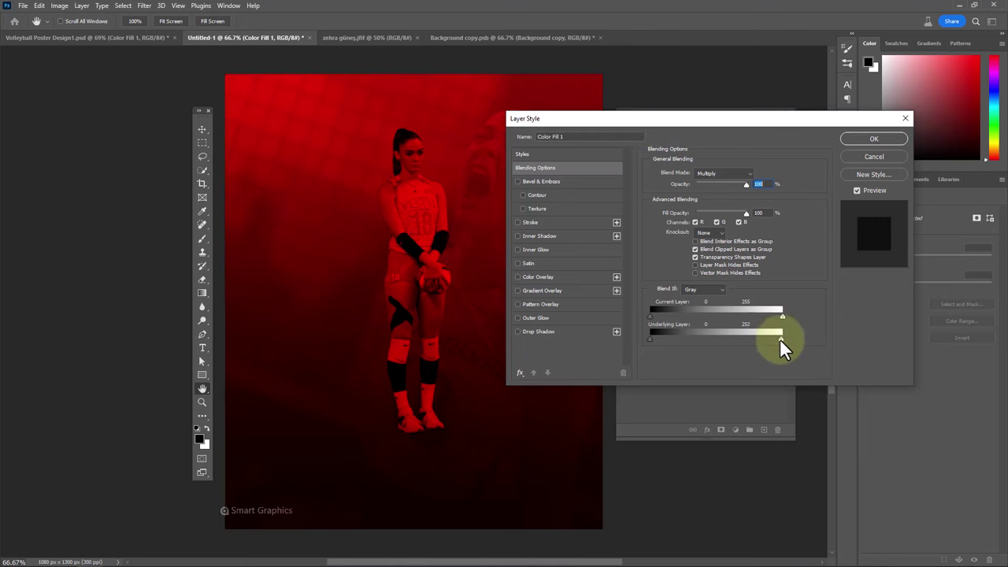
pyautogui.moveTo(778, 339); pyautogui.dragTo(703, 338)
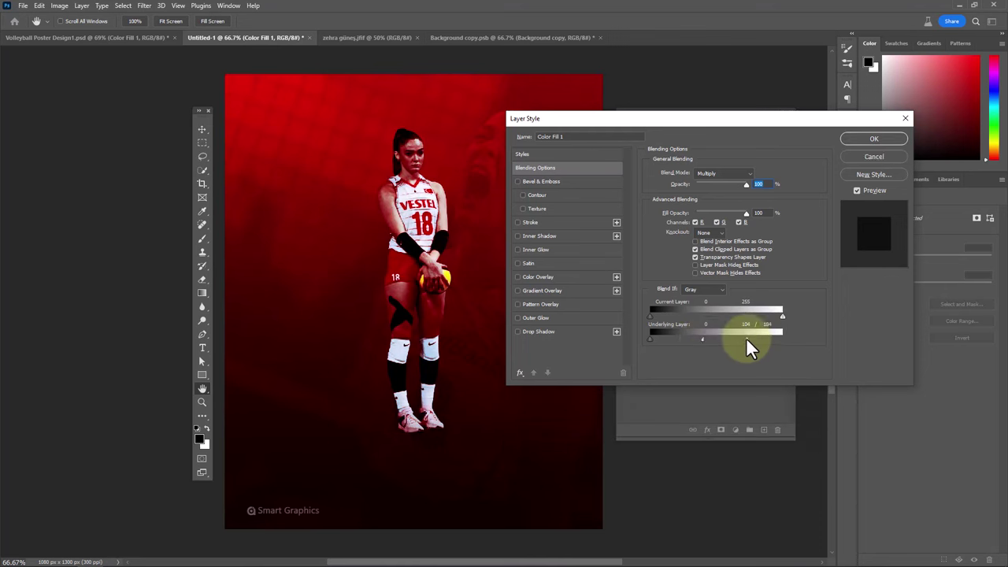
pyautogui.moveTo(747, 339); pyautogui.dragTo(687, 340)
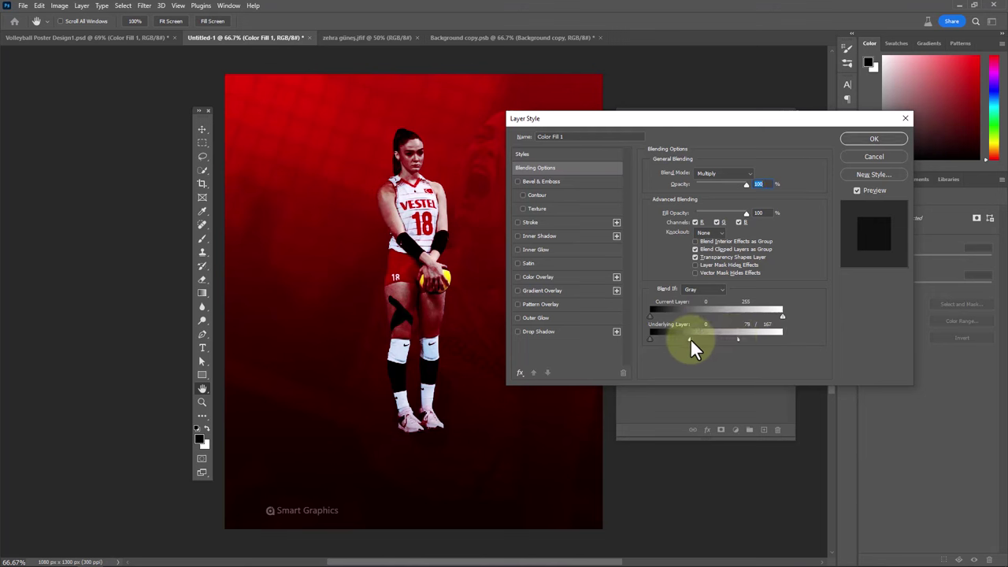
pyautogui.click(855, 190)
pyautogui.click(856, 190)
pyautogui.click(866, 140)
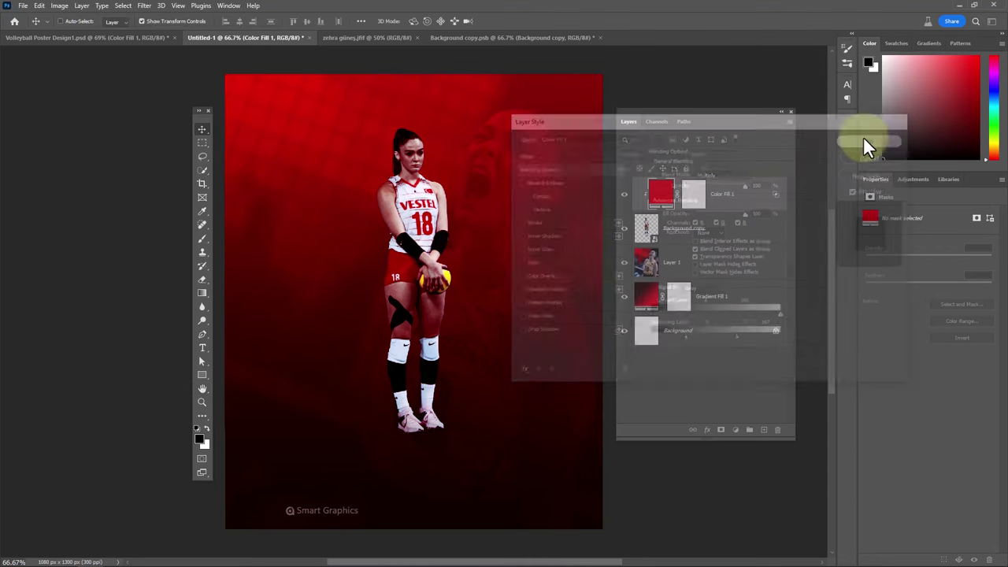
# Step: Set the Type tool to Bulgathi Regular with an orange text colour
pyautogui.click(201, 348)
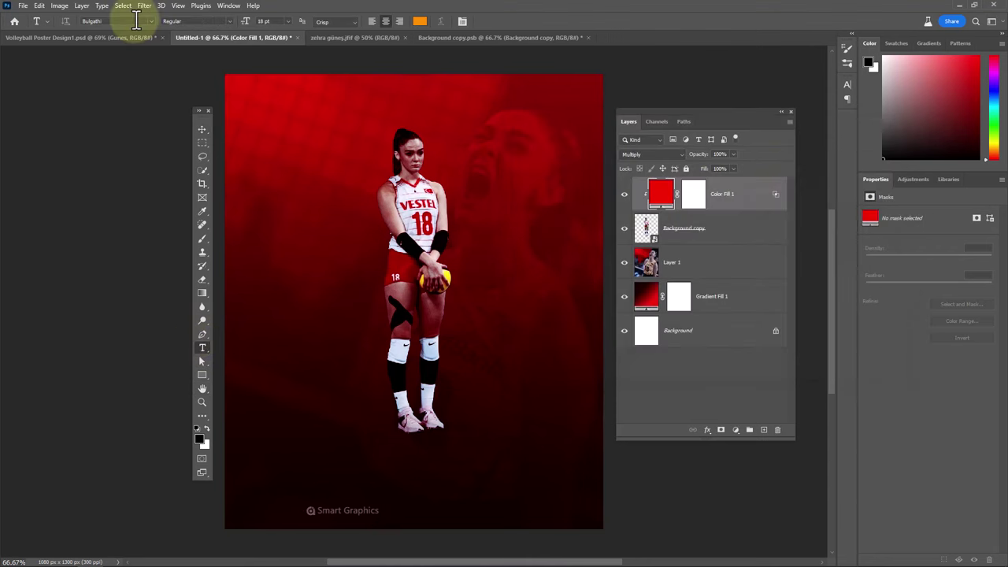
pyautogui.write('Bulgathi')
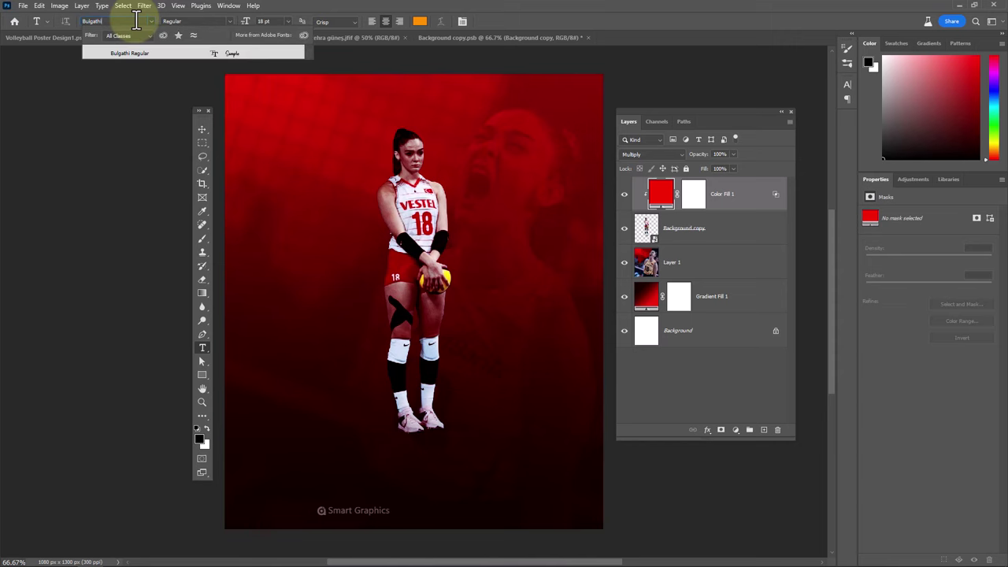
pyautogui.click(130, 53)
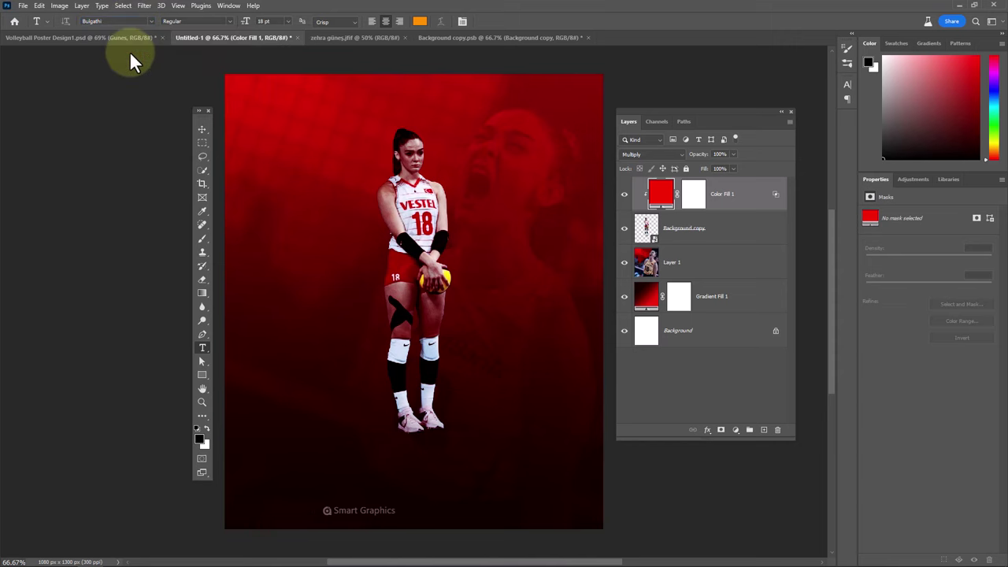
pyautogui.click(418, 24)
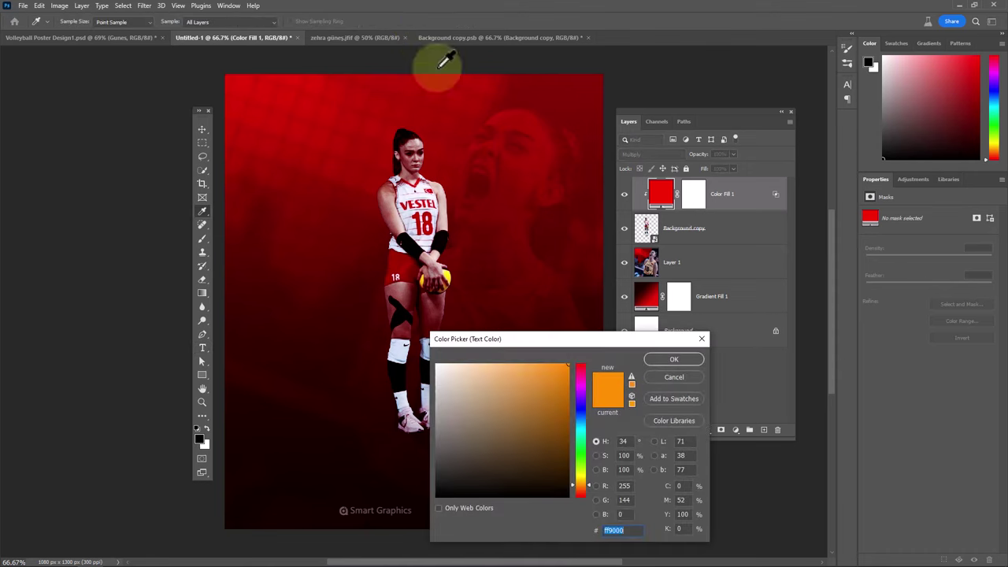
pyautogui.moveTo(565, 345); pyautogui.dragTo(504, 99)
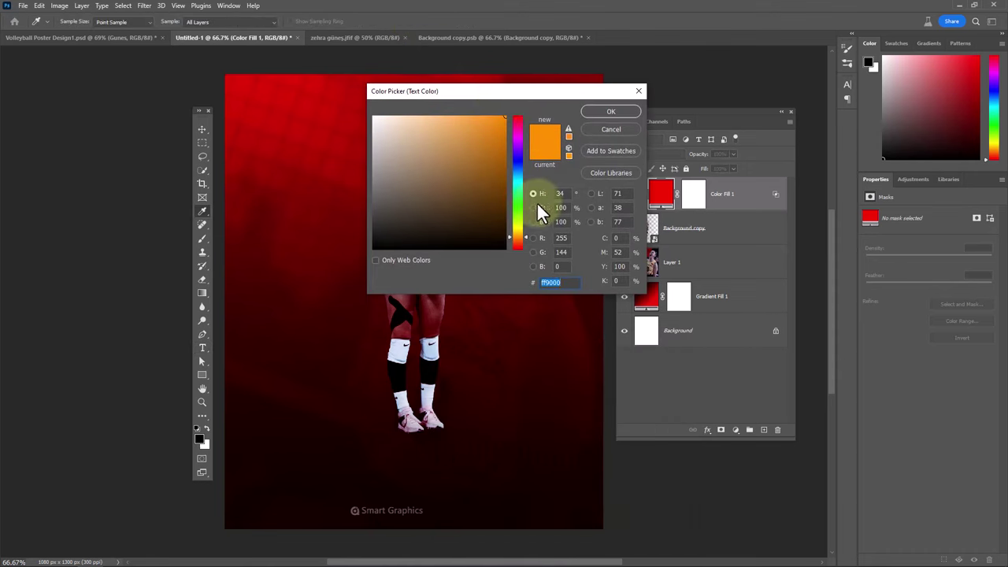
pyautogui.click(604, 109)
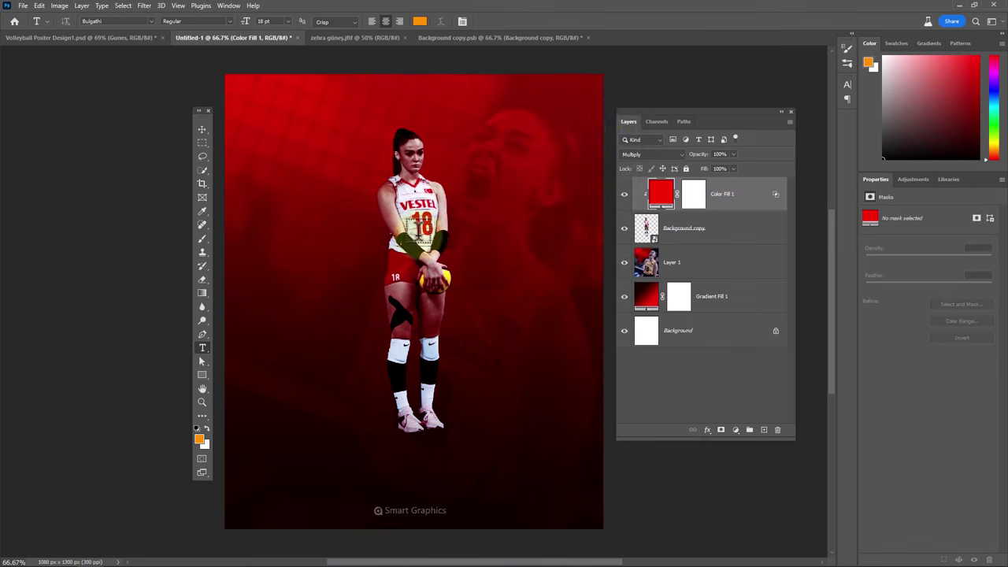
# Step: Add the Gunes text at 139 pt and move it down across the player's midsection
pyautogui.click(418, 230)
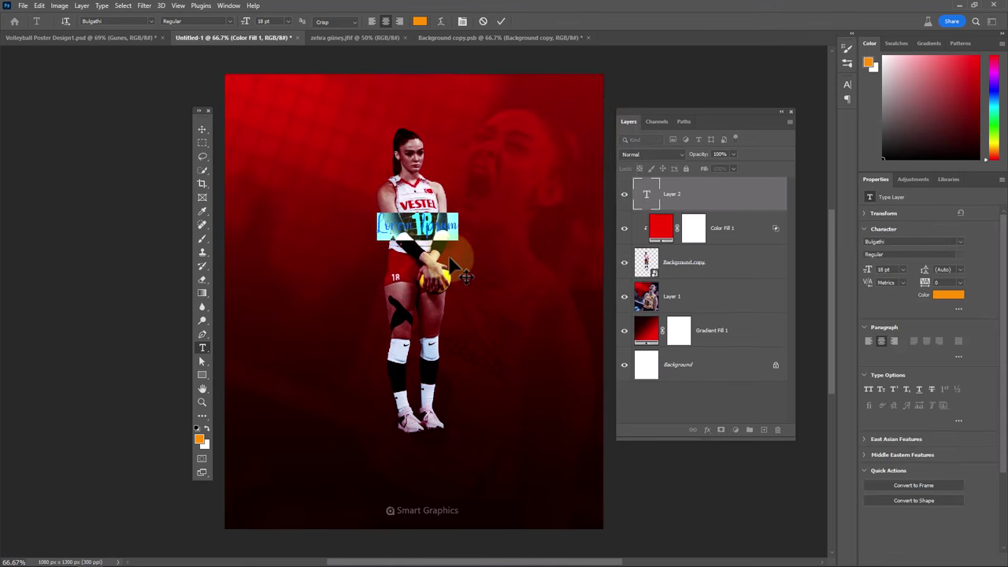
pyautogui.write('Zehra')
pyautogui.hotkey('ctrl', 'a')
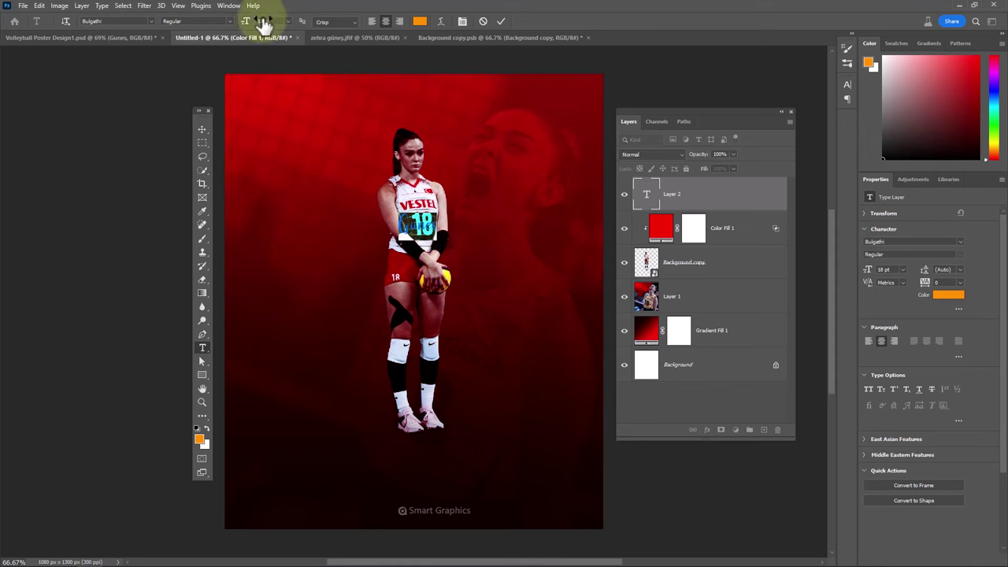
pyautogui.moveTo(264, 24); pyautogui.dragTo(315, 39)
pyautogui.click(500, 21)
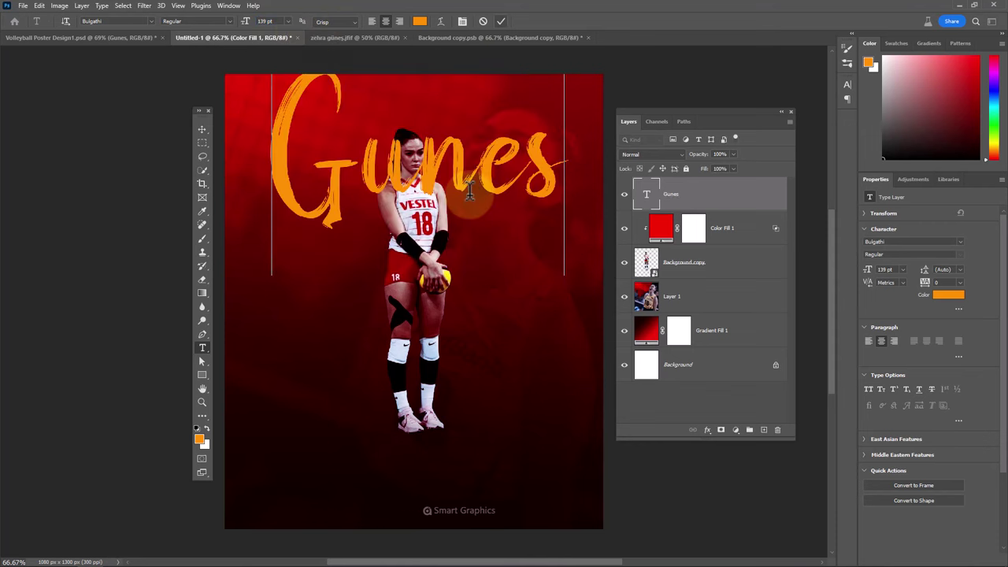
pyautogui.press('v')
pyautogui.moveTo(469, 188); pyautogui.dragTo(473, 298)
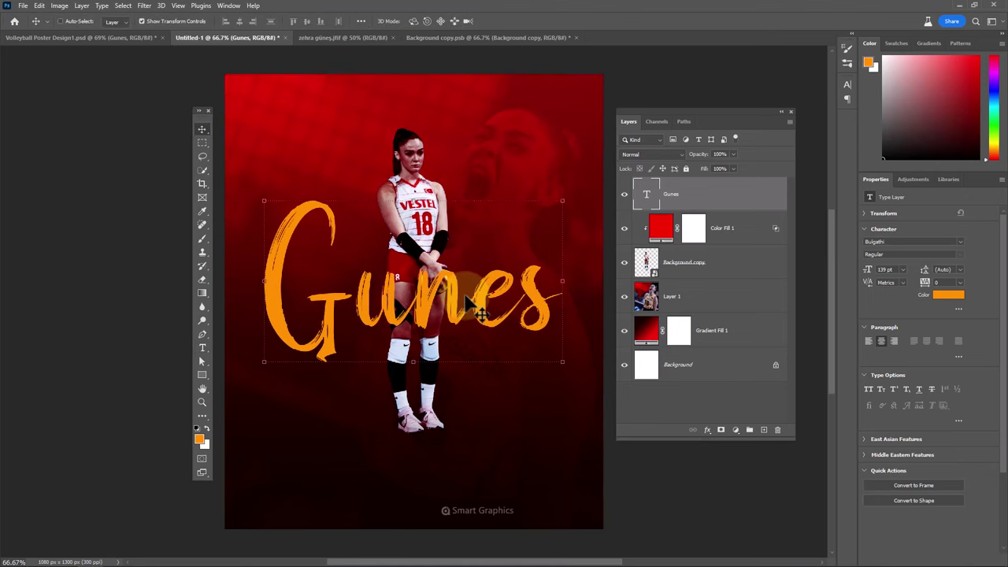
# Step: Give the Gunes text Linear Dodge (Add) blending at 70% opacity, then select Layer 1
pyautogui.click(641, 157)
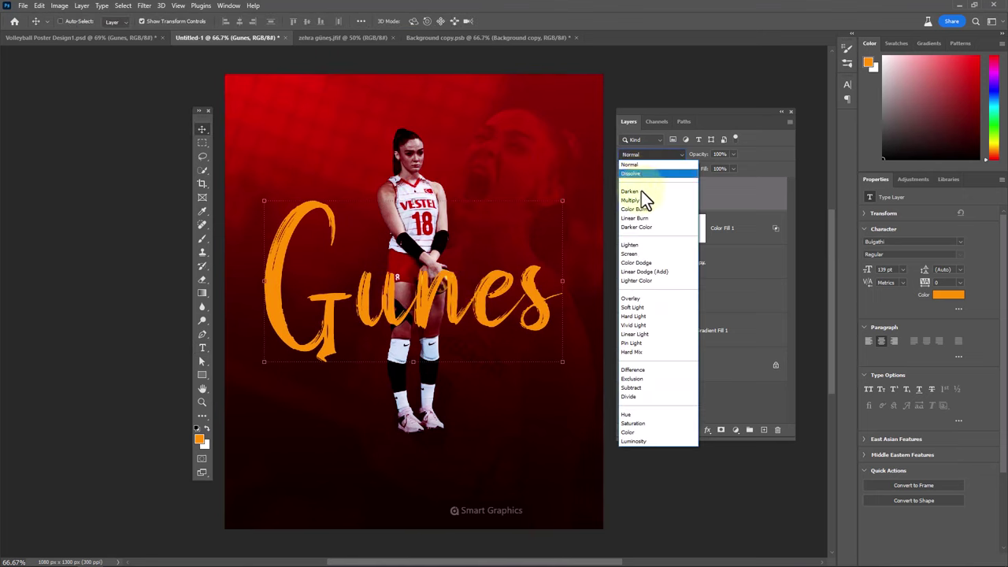
pyautogui.click(642, 272)
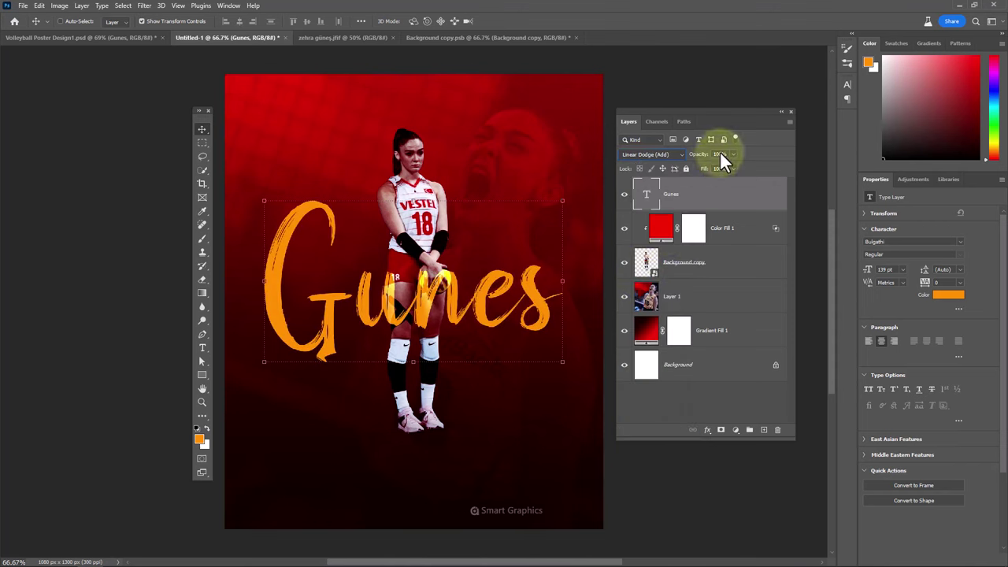
pyautogui.write('70')
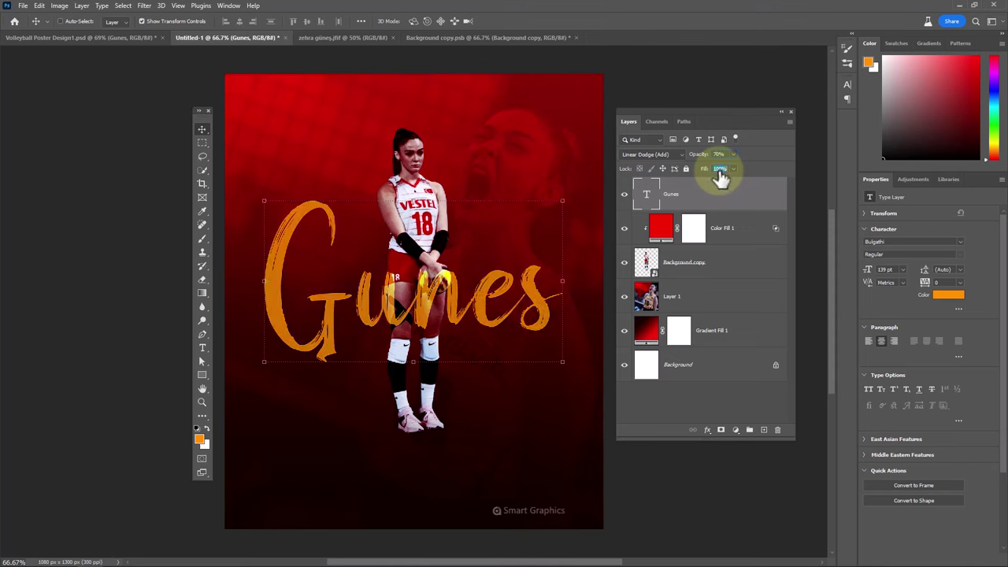
pyautogui.click(706, 298)
# Step: Add a new layer named shadow above Layer 1 and pick a flattened Soft Round brush
pyautogui.click(762, 429)
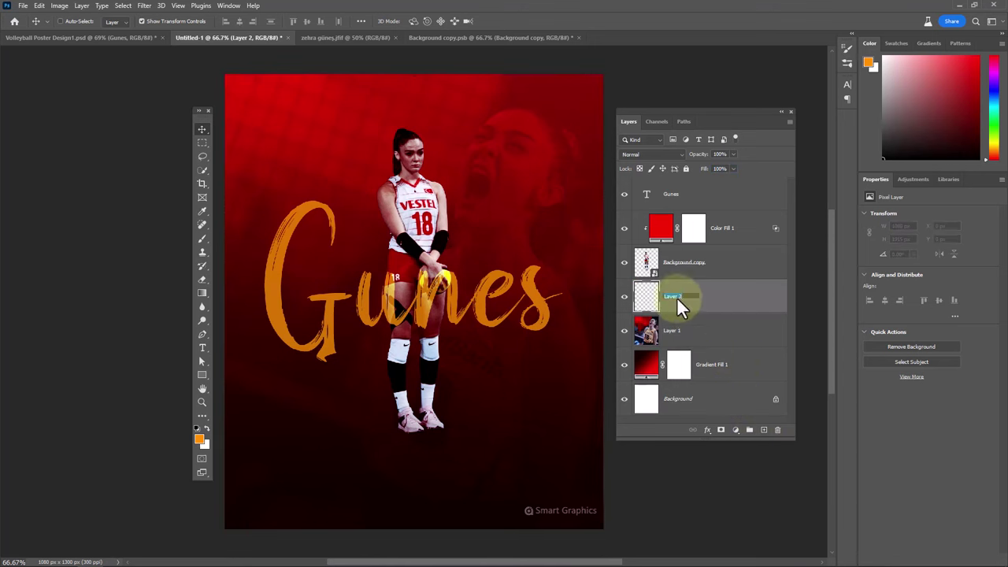
pyautogui.press('Return')
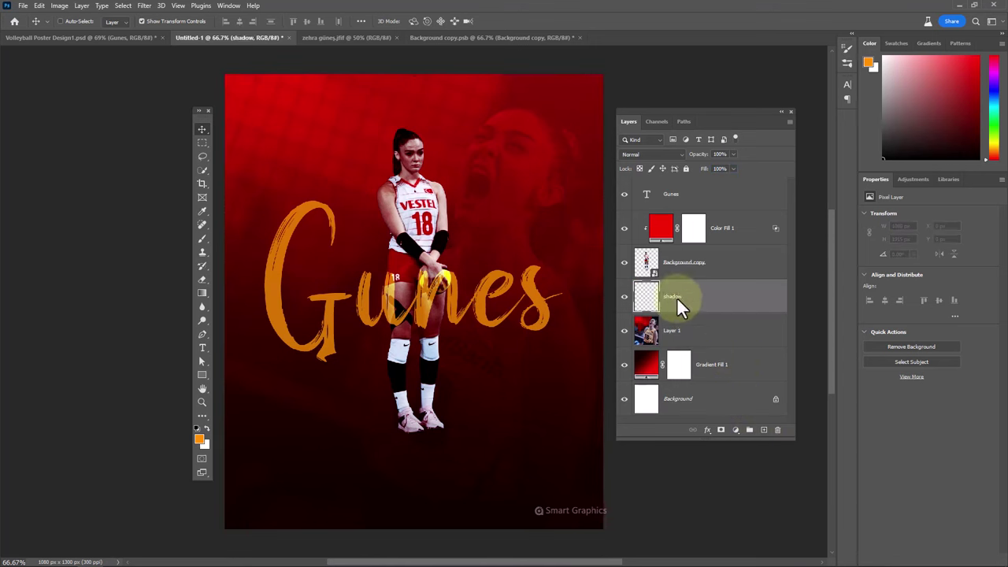
pyautogui.click(202, 238)
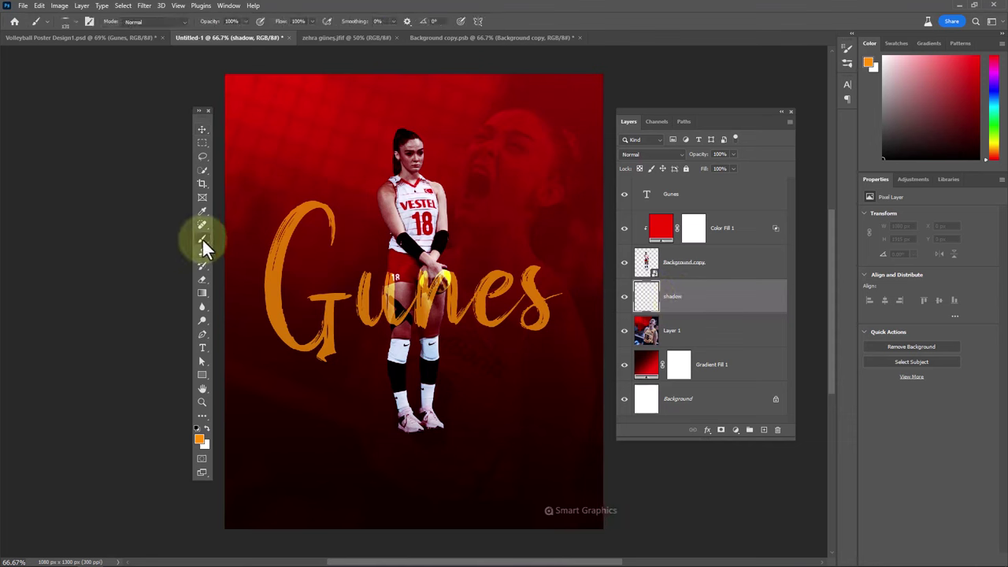
pyautogui.rightClick(415, 278)
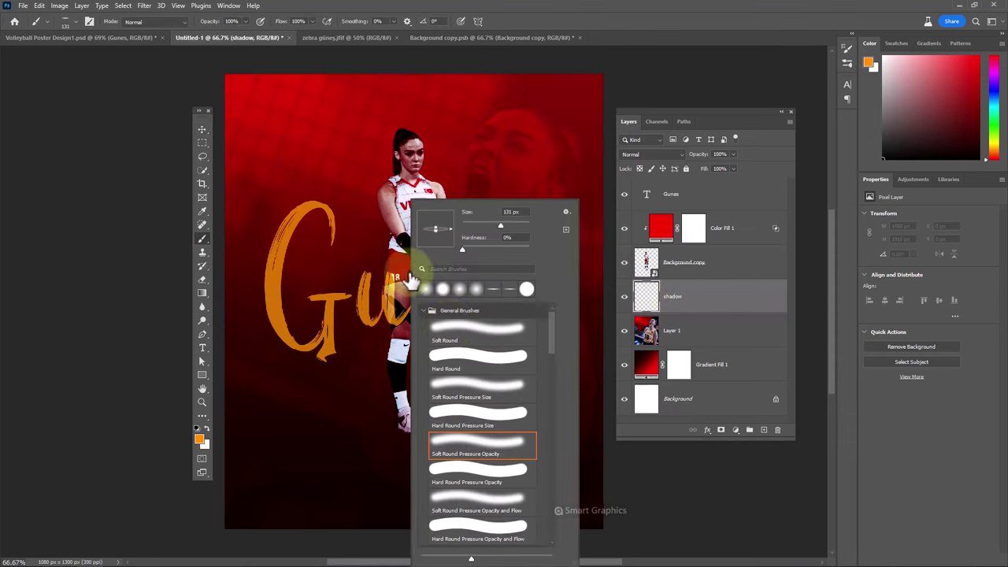
pyautogui.click(452, 327)
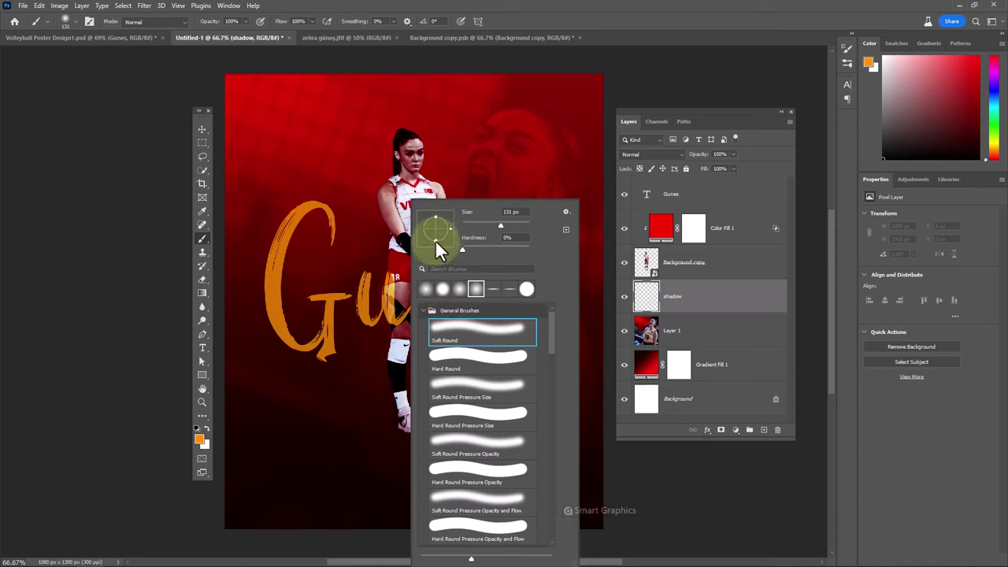
pyautogui.moveTo(434, 228); pyautogui.dragTo(436, 228)
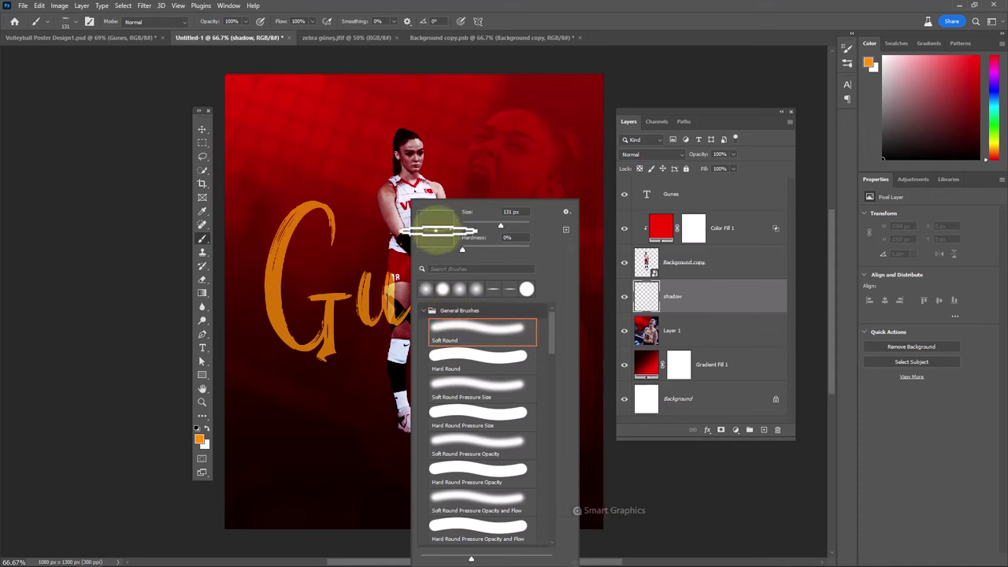
# Step: Set the painting colour to black and dab a larger soft shadow under the player's feet
pyautogui.click(202, 438)
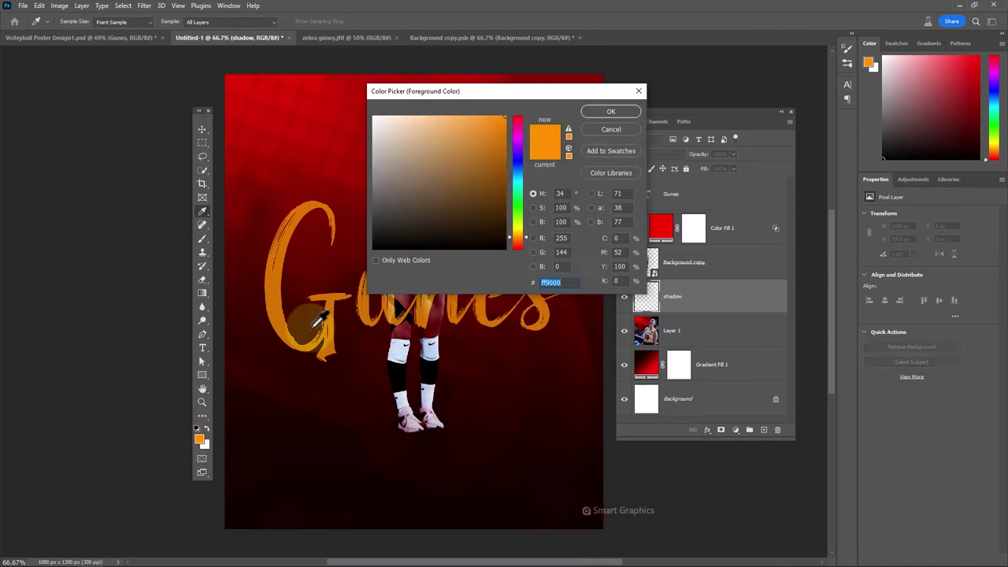
pyautogui.click(380, 237)
pyautogui.moveTo(381, 237); pyautogui.dragTo(343, 260)
pyautogui.click(611, 111)
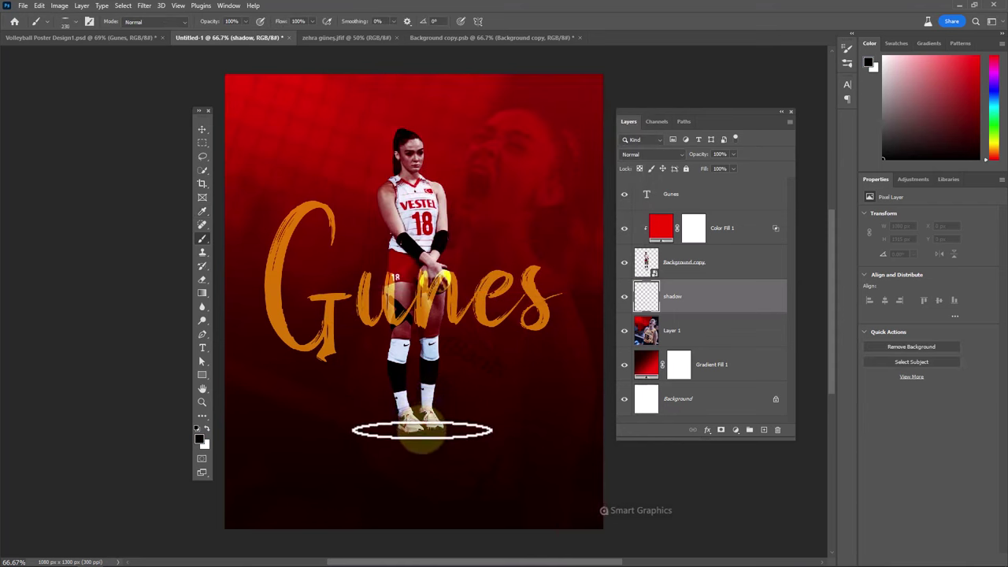
pyautogui.click(416, 430)
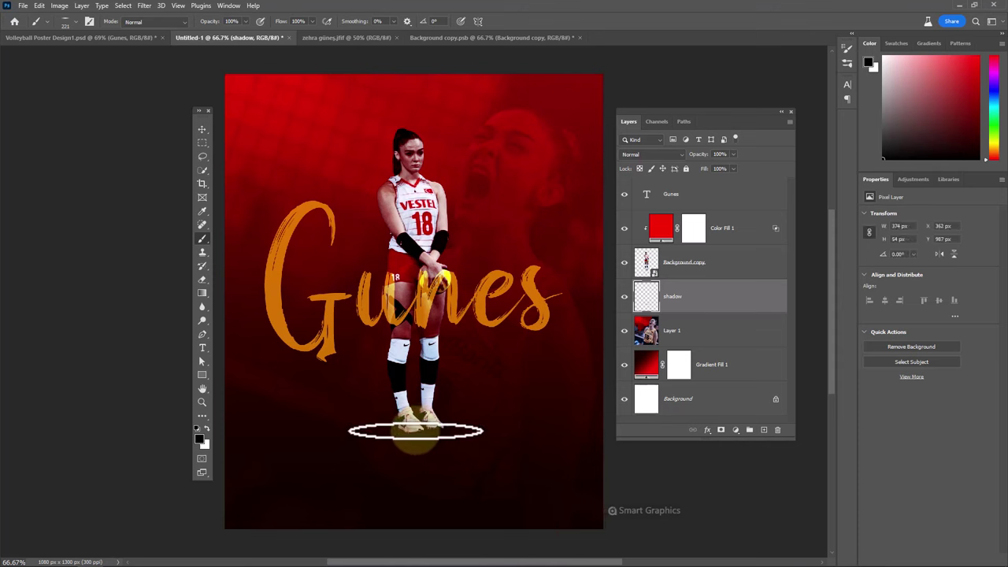
pyautogui.press(']')
pyautogui.press(']')
pyautogui.press(']')
pyautogui.click(418, 430)
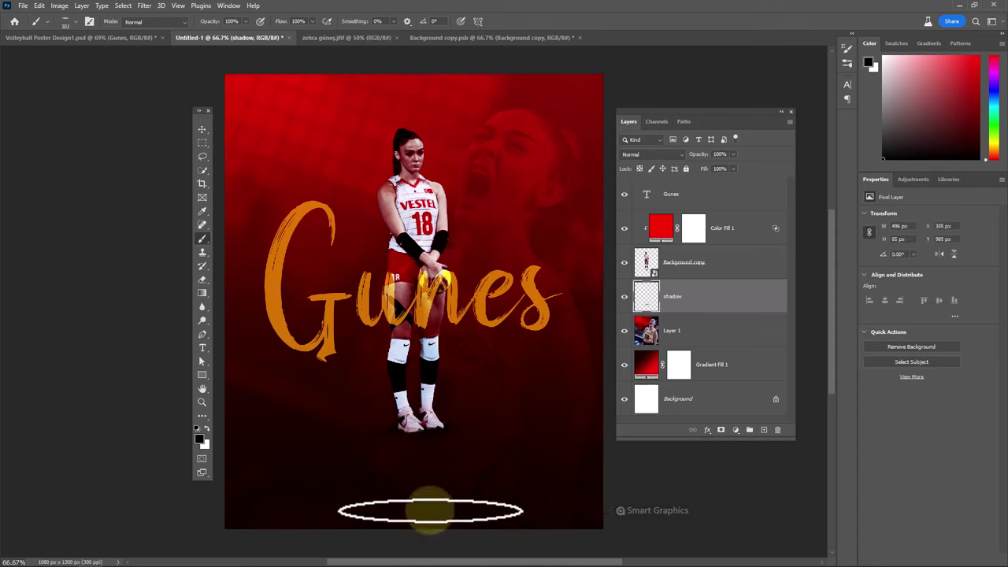
pyautogui.click(746, 197)
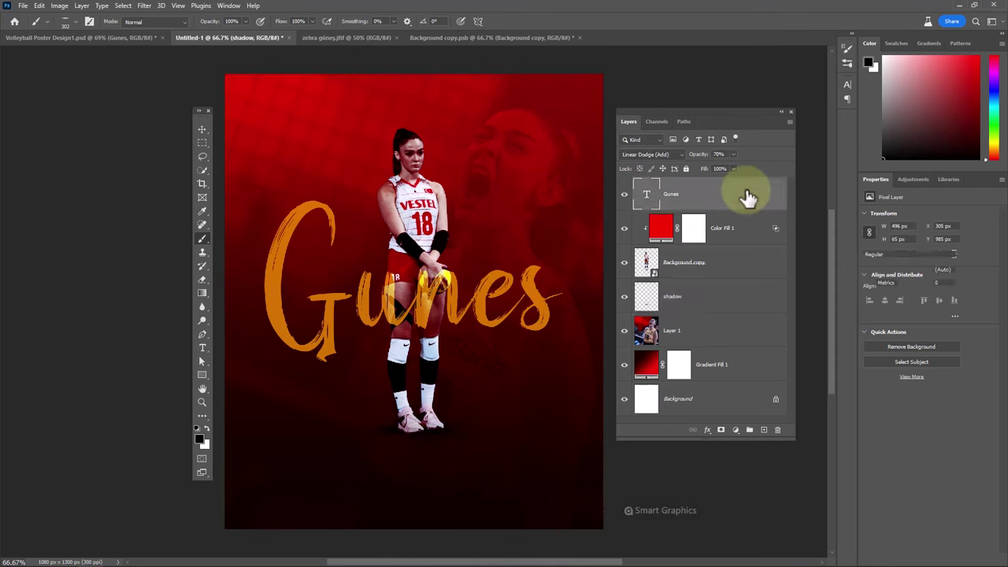
# Step: Start a 30 pt heading 'BEST OF VOLLEY' at the poster top and set it in Agency FB
pyautogui.click(202, 348)
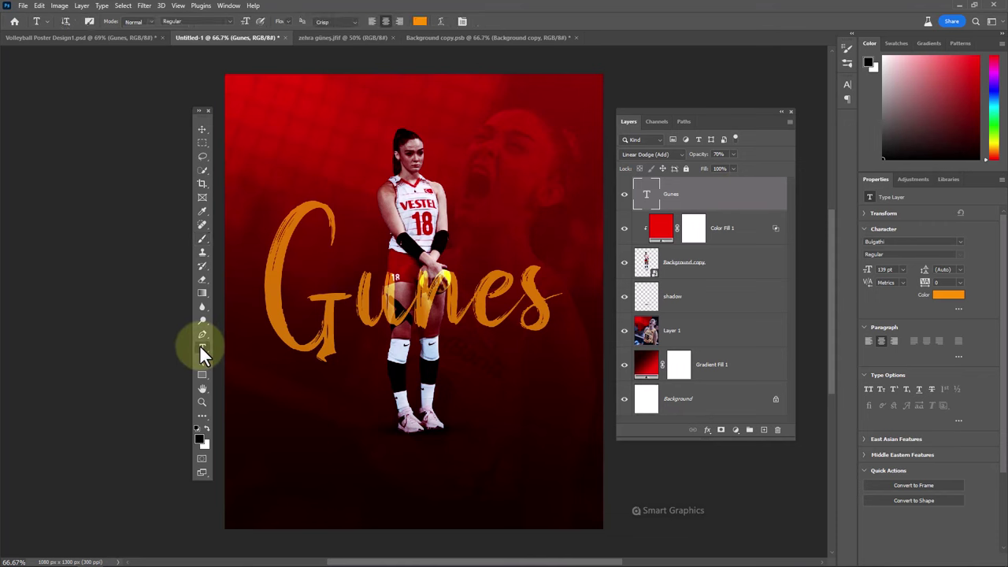
pyautogui.click(352, 103)
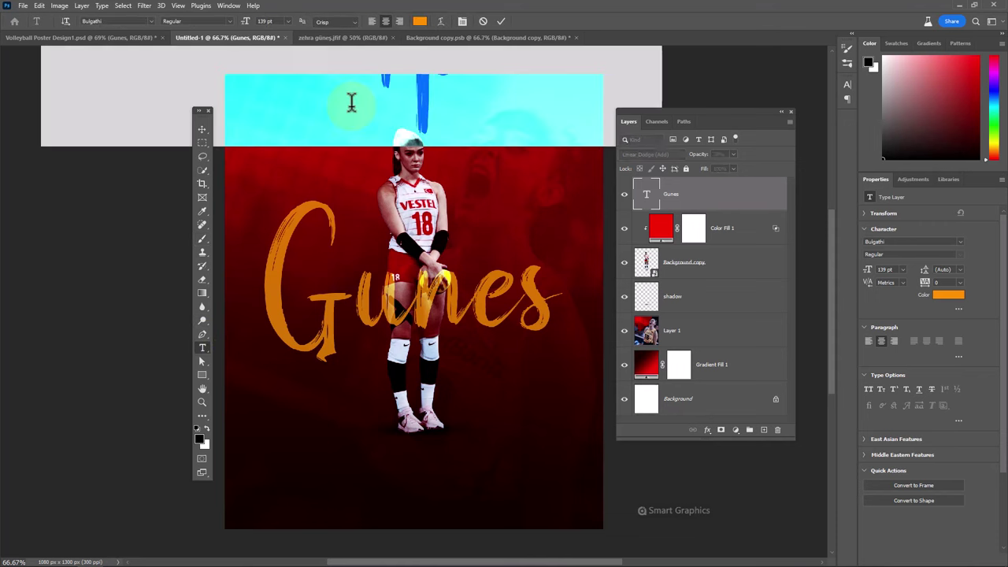
pyautogui.click(287, 20)
pyautogui.click(279, 139)
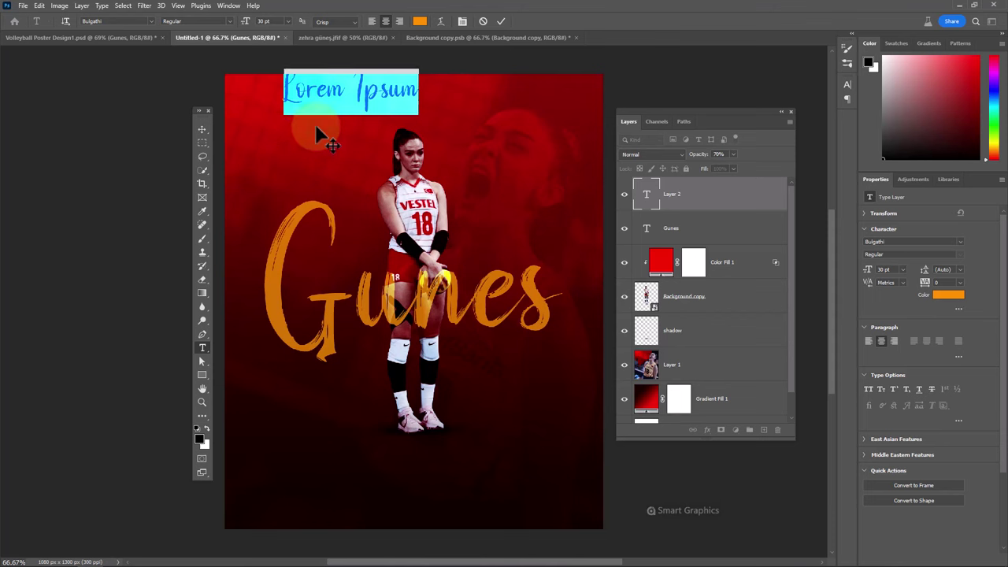
pyautogui.write('BEST OF')
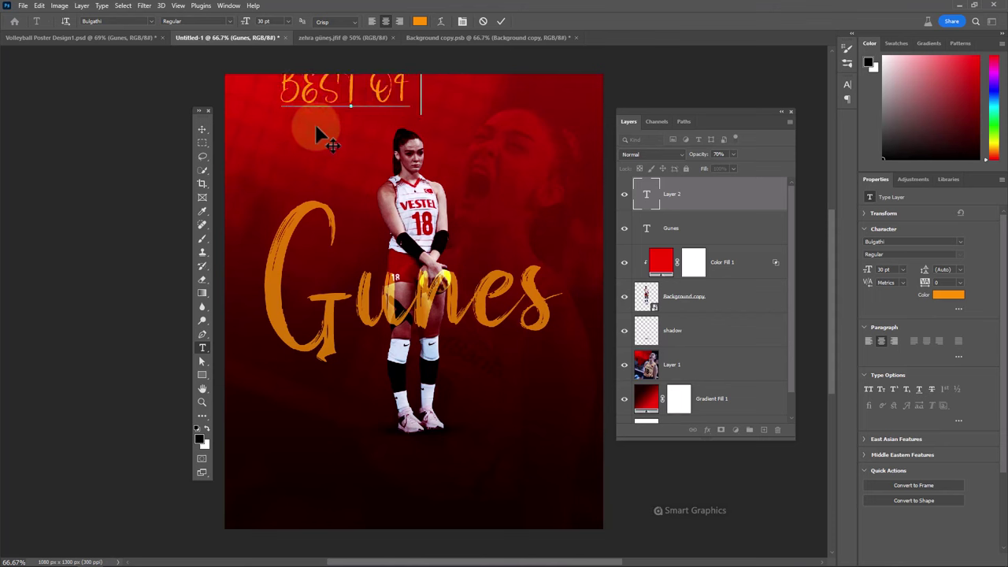
pyautogui.write(' VOLLEYBA')
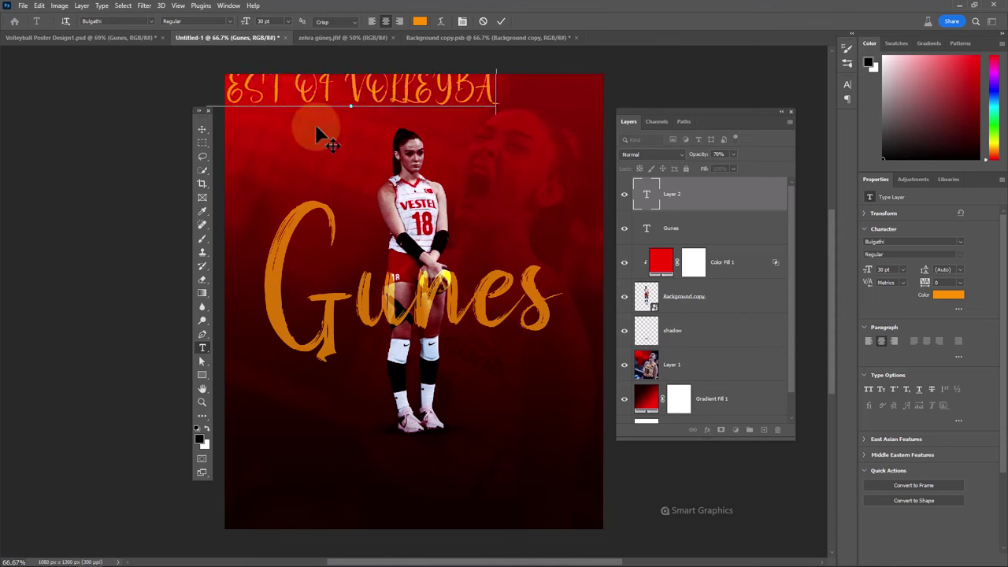
pyautogui.hotkey('ctrl', 'a')
pyautogui.click(152, 21)
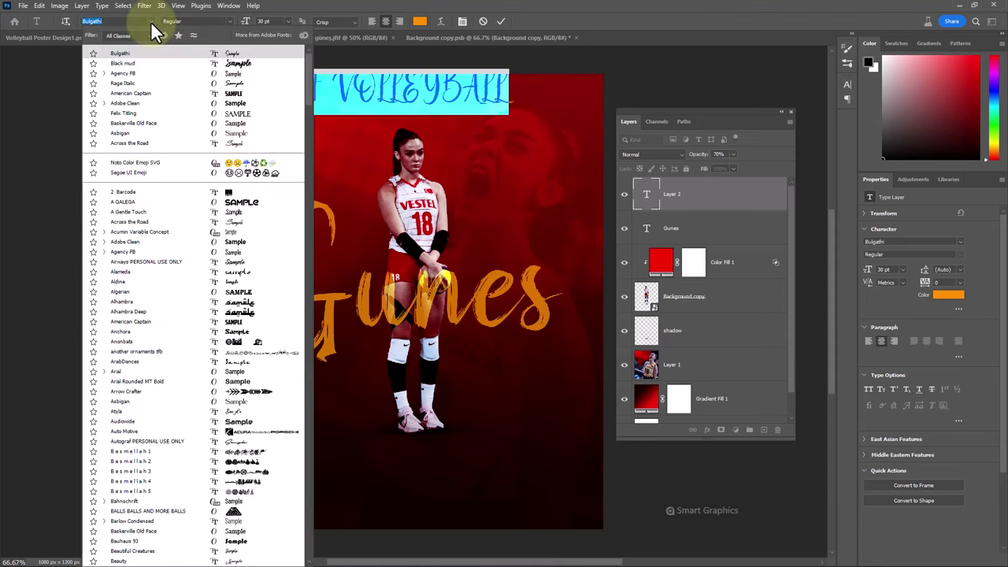
pyautogui.click(134, 73)
pyautogui.moveTo(247, 21); pyautogui.dragTo(236, 24)
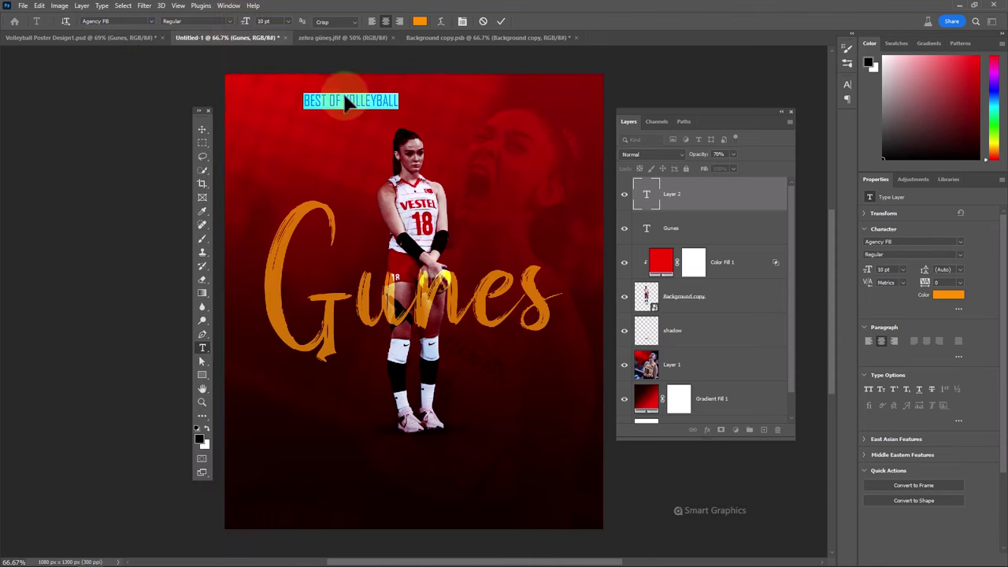
# Step: Shift the heading right, shrink it to about 7 pt, track it to 1220, and make it white bold
pyautogui.moveTo(353, 103); pyautogui.dragTo(408, 105)
pyautogui.click(288, 21)
pyautogui.click(271, 56)
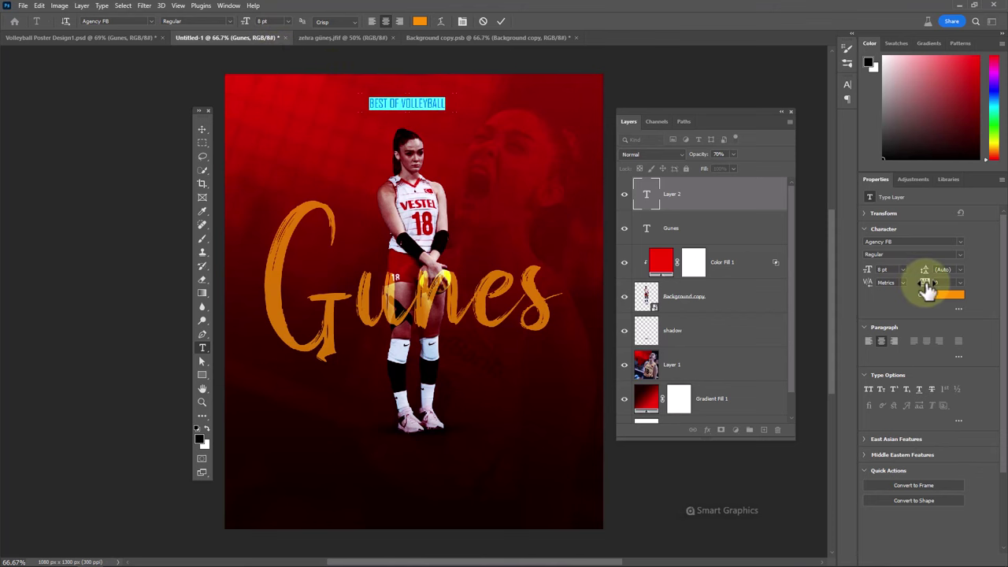
pyautogui.moveTo(926, 285); pyautogui.dragTo(956, 291)
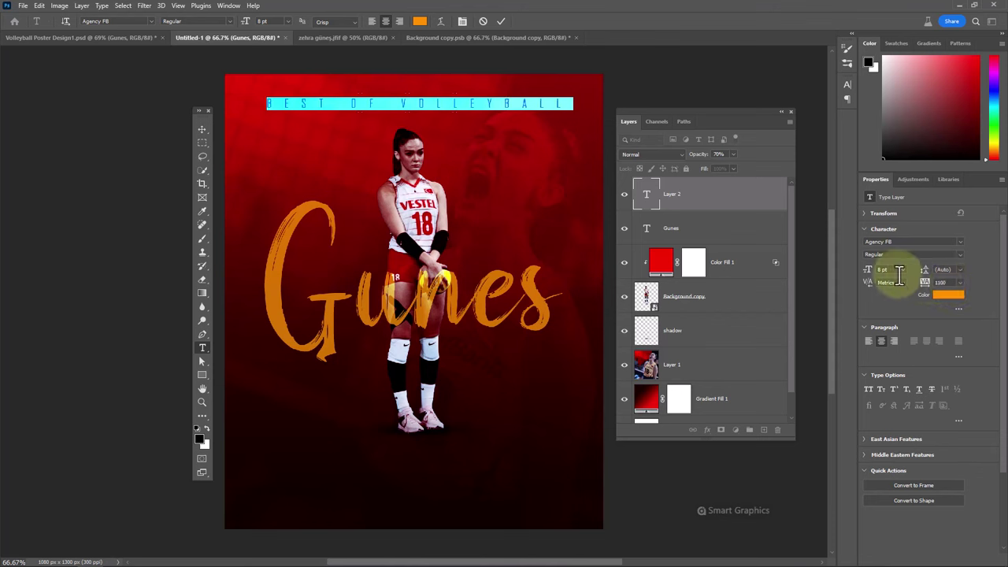
pyautogui.moveTo(885, 270); pyautogui.dragTo(931, 282)
pyautogui.click(943, 295)
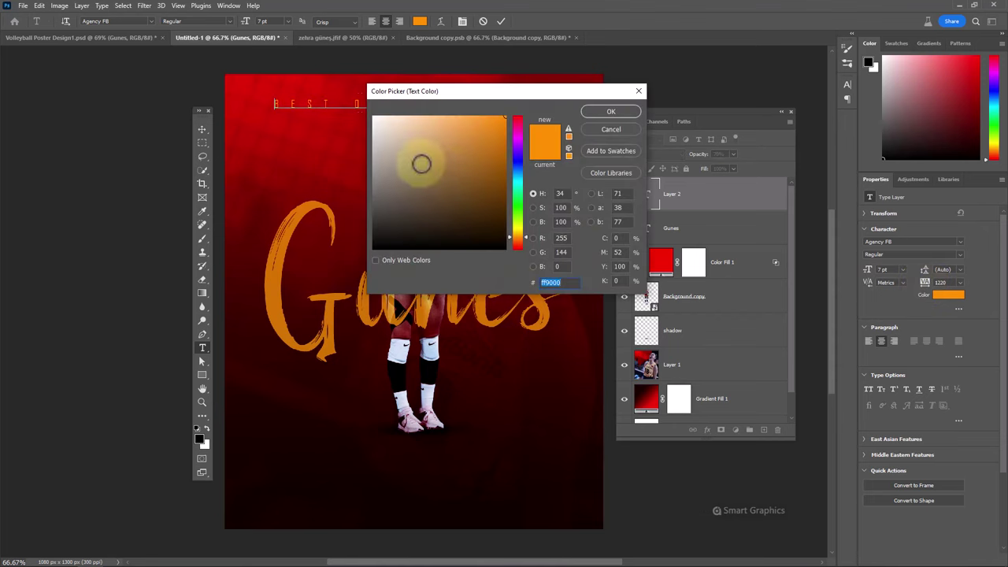
pyautogui.moveTo(418, 165); pyautogui.dragTo(346, 99)
pyautogui.click(609, 111)
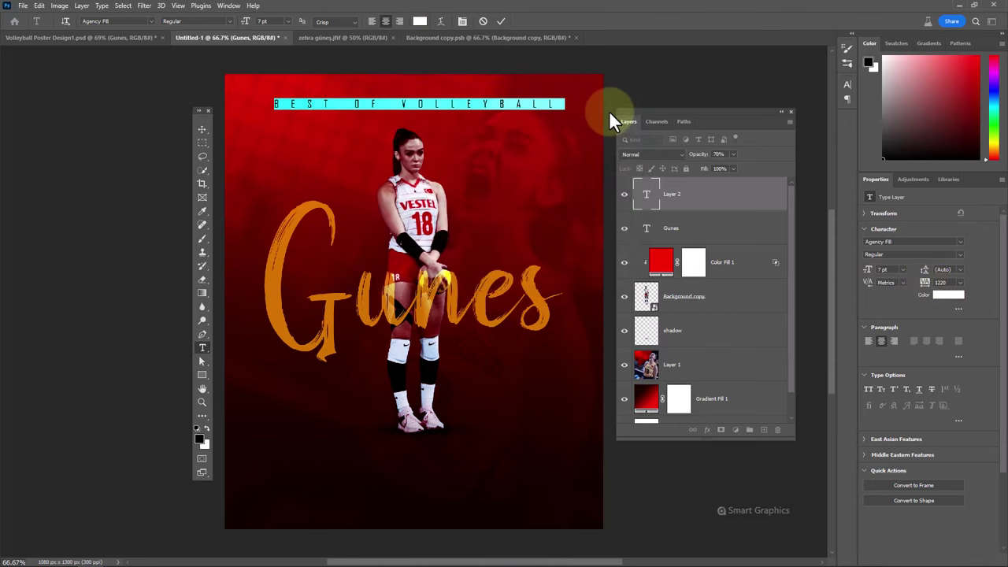
pyautogui.click(959, 253)
pyautogui.click(887, 270)
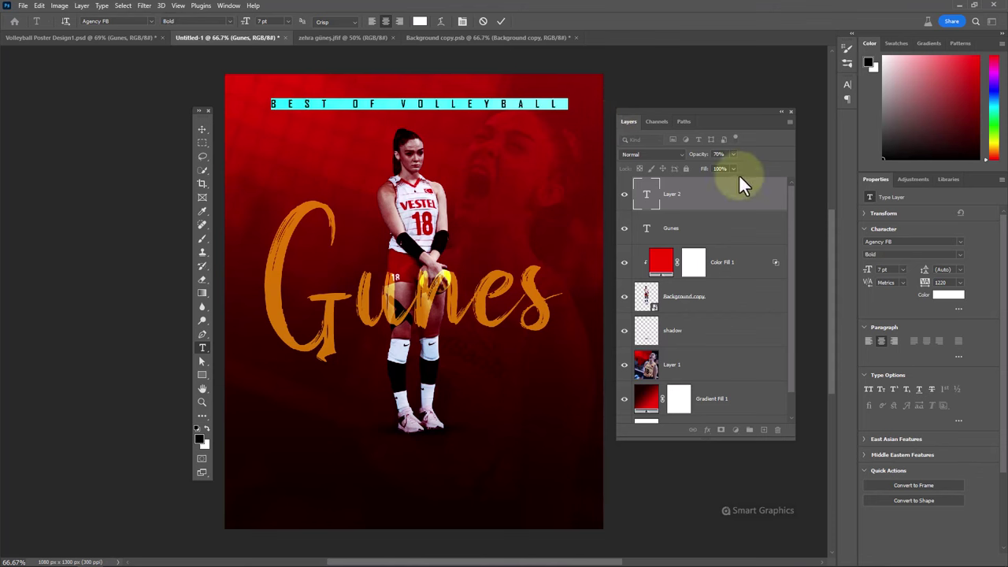
pyautogui.click(502, 21)
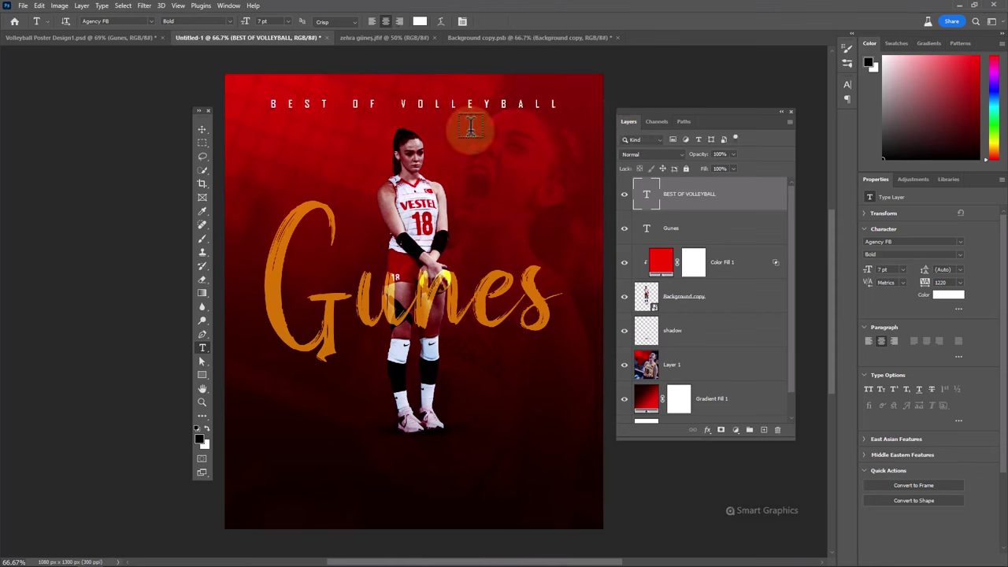
# Step: Duplicate the heading to the poster bottom and replace it with the player's name, tightening the tracking
pyautogui.press('v')
pyautogui.hotkey('ctrl', 'j')
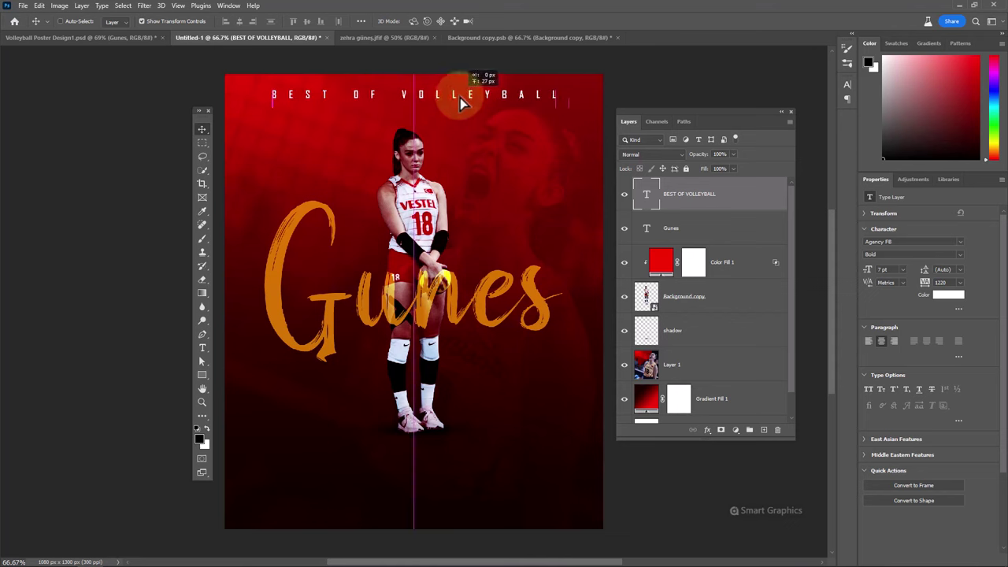
pyautogui.moveTo(460, 97); pyautogui.dragTo(459, 516)
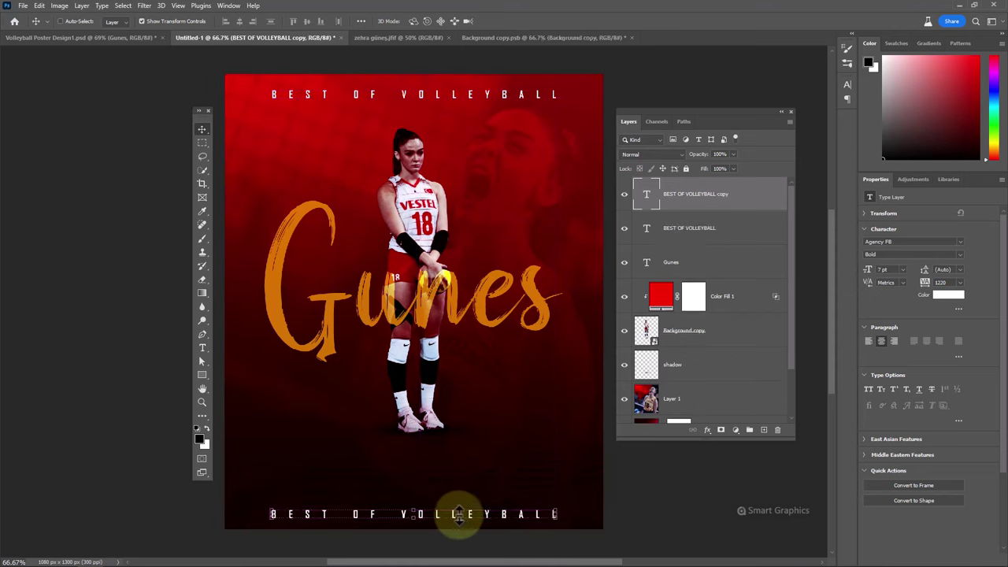
pyautogui.doubleClick(460, 517)
pyautogui.write('ZEHRA GÜNEŞ')
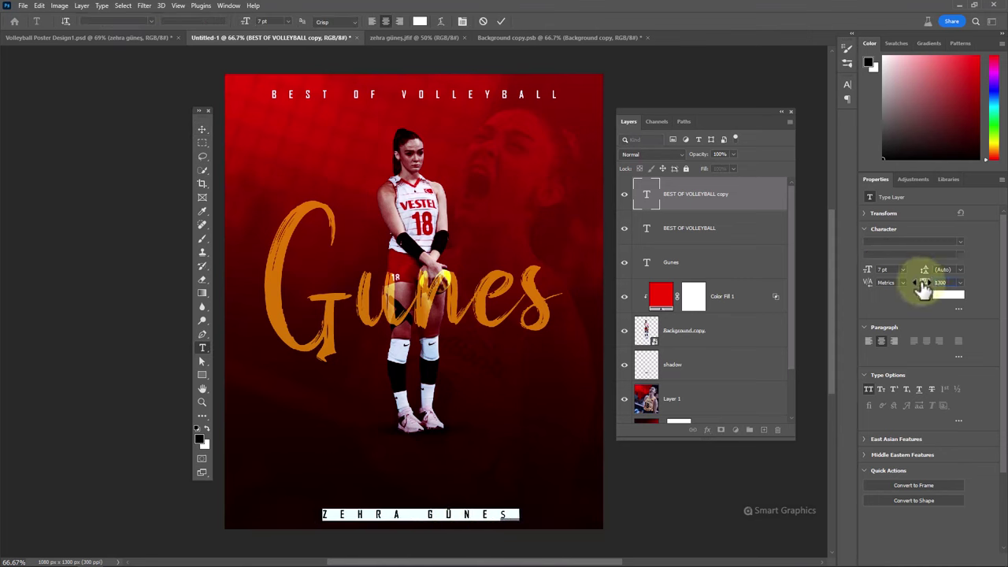
pyautogui.moveTo(925, 281); pyautogui.dragTo(870, 271)
pyautogui.click(500, 22)
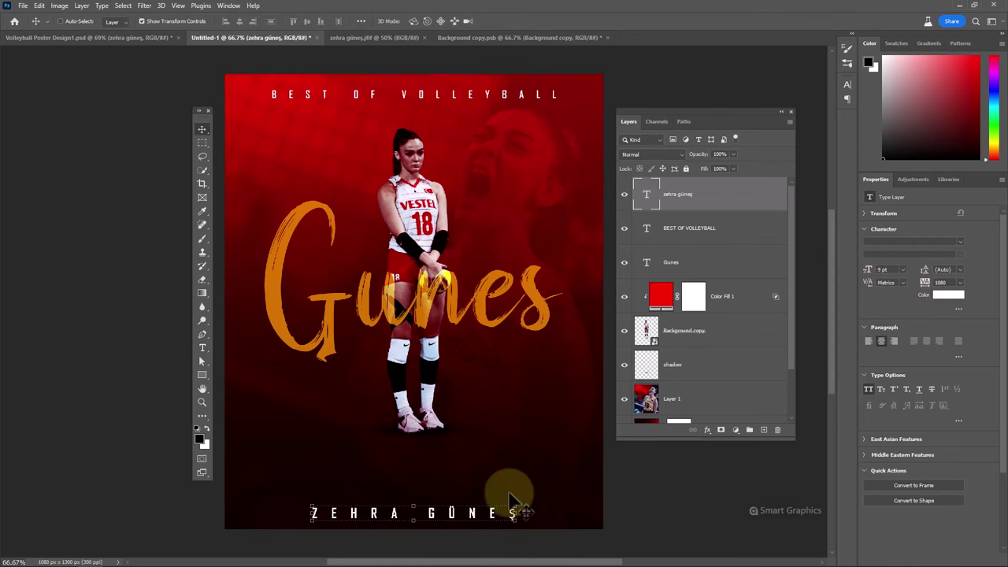
pyautogui.moveTo(201, 375); pyautogui.dragTo(237, 373)
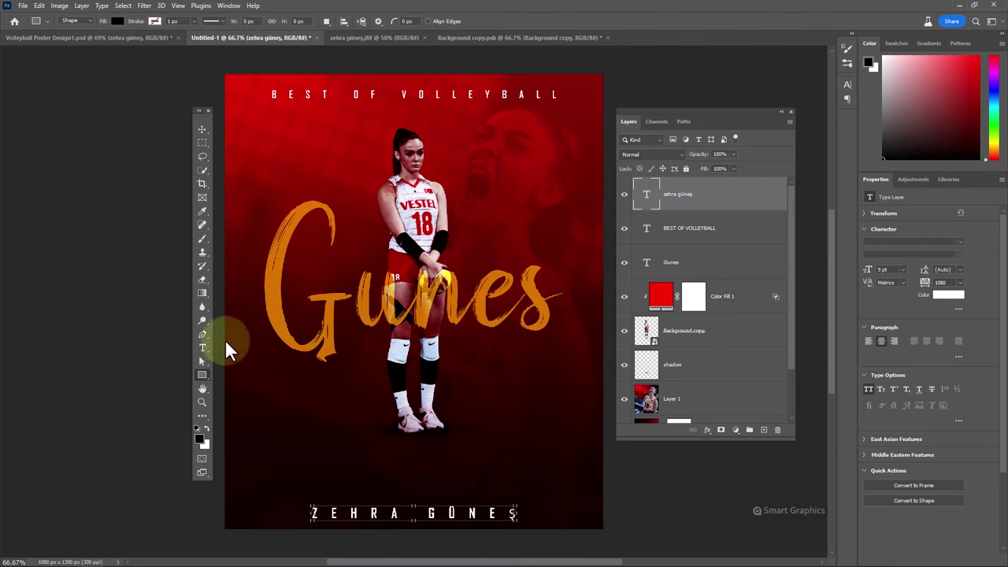
# Step: Draw two thin white vertical dividers above the name and place the volleyball, Turkish Airlines and Nike logos between them
pyautogui.click(118, 21)
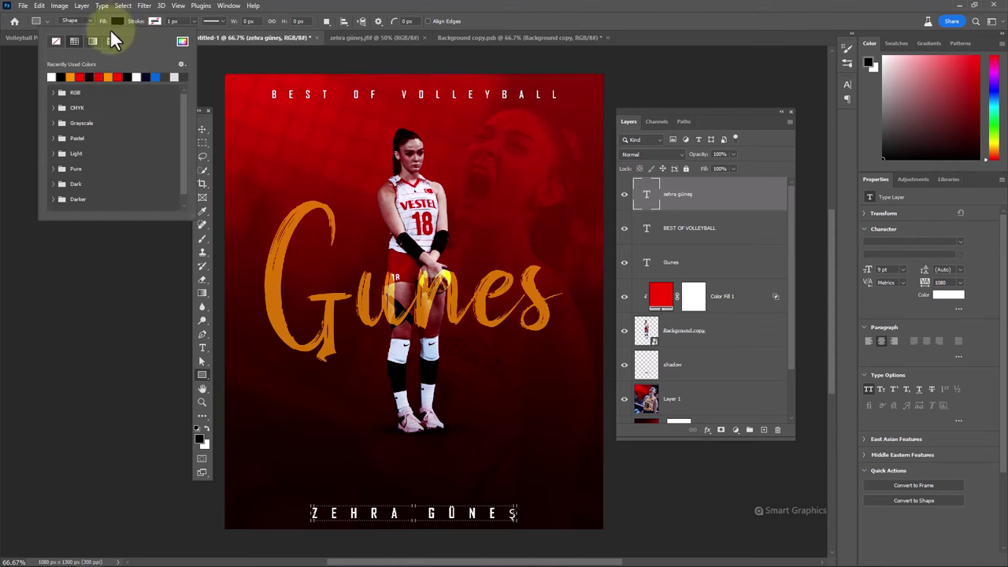
pyautogui.click(308, 19)
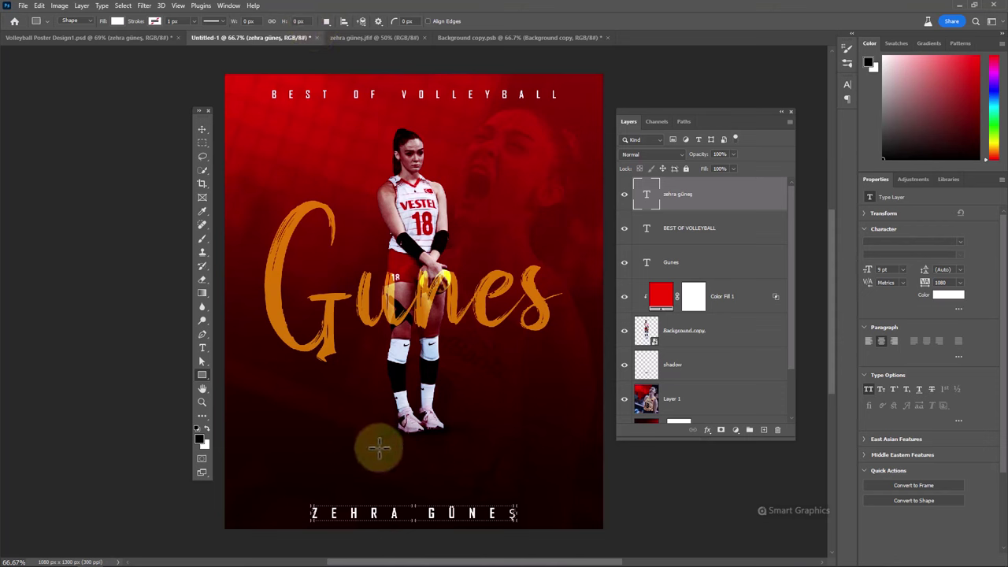
pyautogui.moveTo(379, 448); pyautogui.dragTo(379, 488)
pyautogui.hotkey('ctrl', 'j')
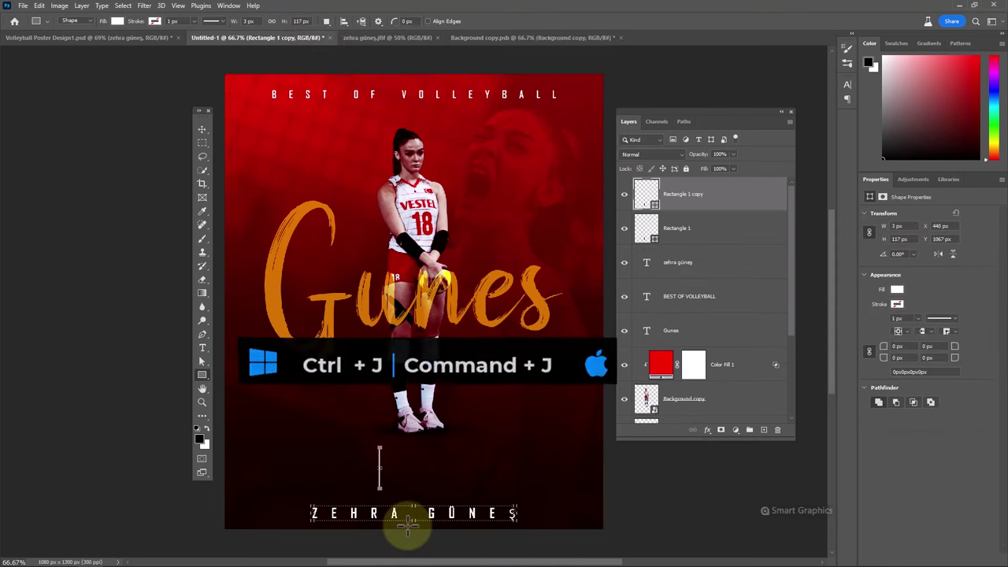
pyautogui.press('v')
pyautogui.moveTo(381, 479); pyautogui.dragTo(454, 488)
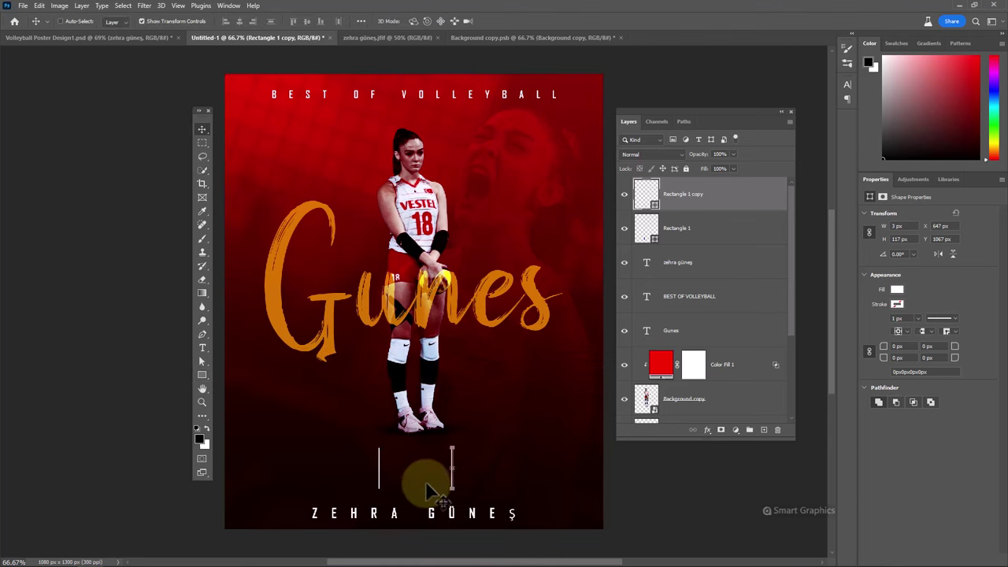
pyautogui.hotkey('ctrl', 'v')
pyautogui.moveTo(430, 490); pyautogui.dragTo(421, 470)
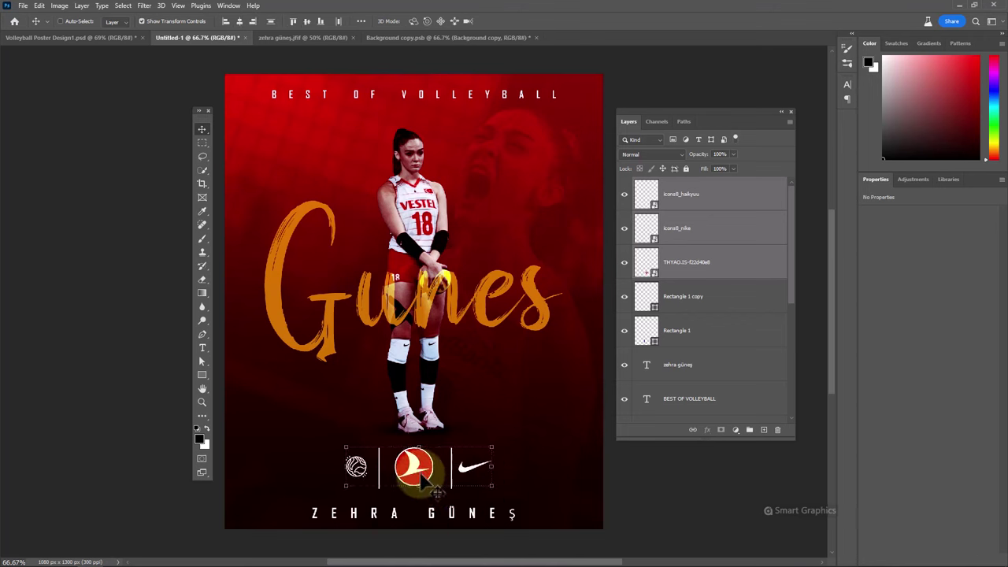
# Step: Stamp all visible layers into Layer 2, convert it to a smart object, and apply the Camera Raw Filter
pyautogui.click(724, 202)
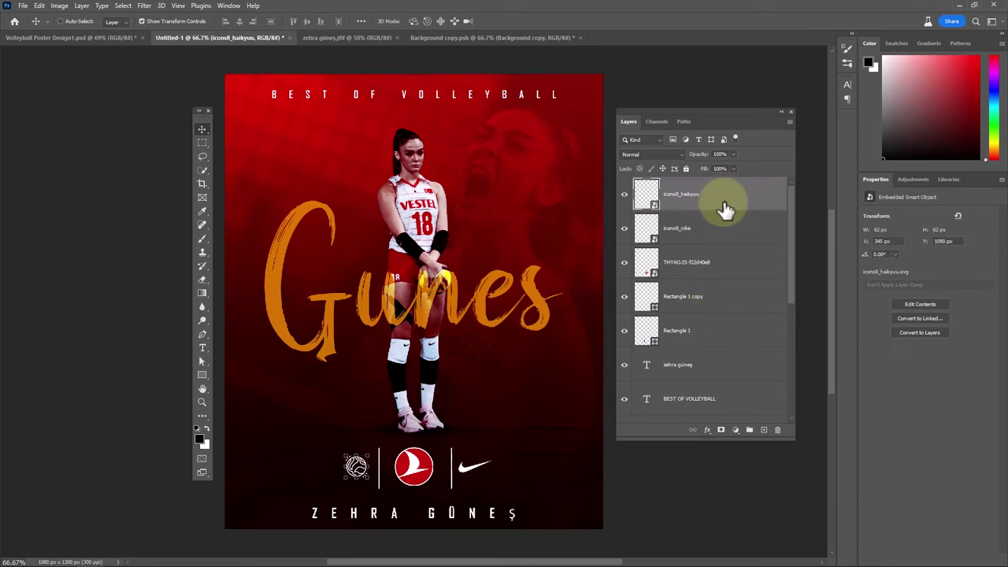
pyautogui.hotkey('ctrl', 'alt', 'shift', 'e')
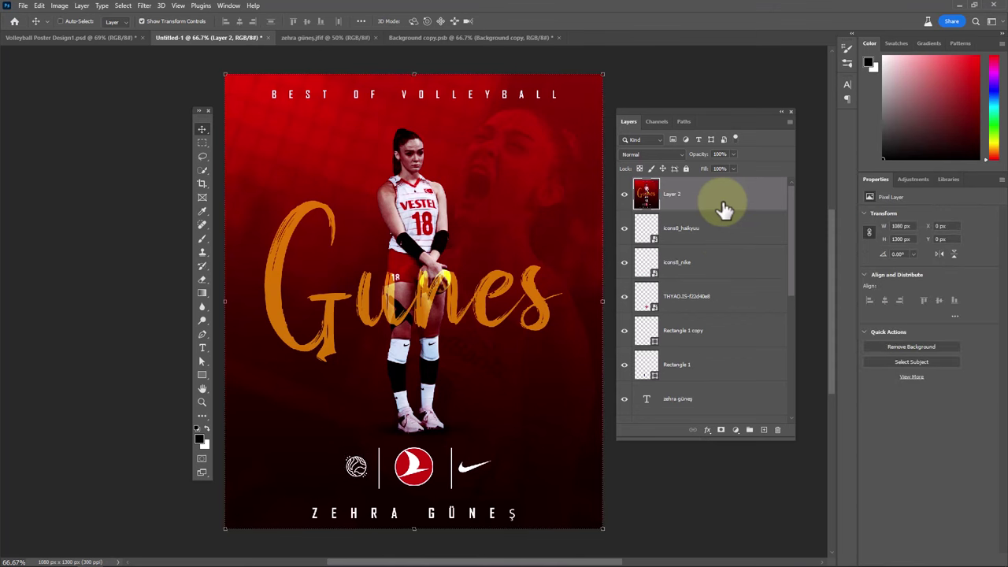
pyautogui.rightClick(706, 200)
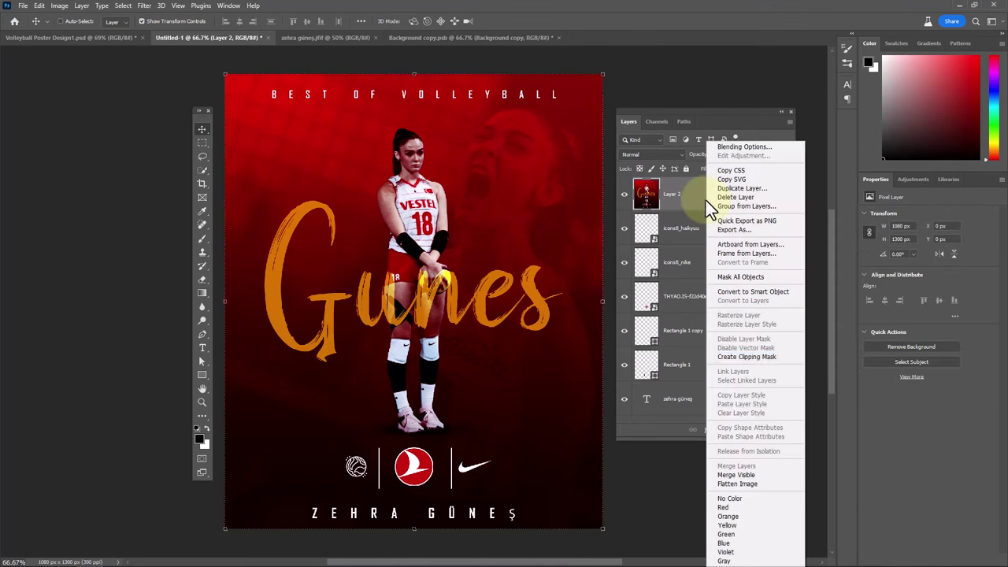
pyautogui.click(740, 292)
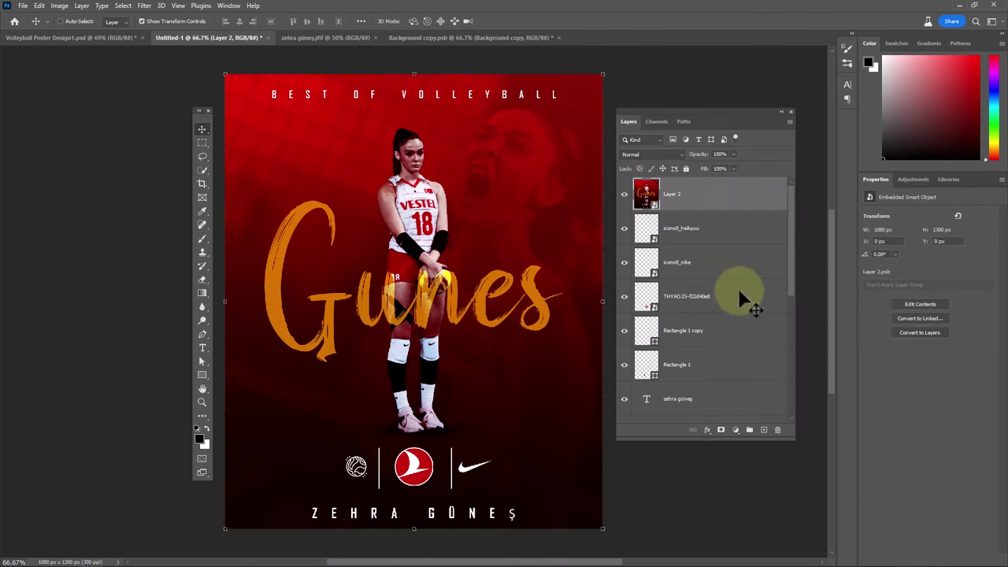
pyautogui.click(149, 8)
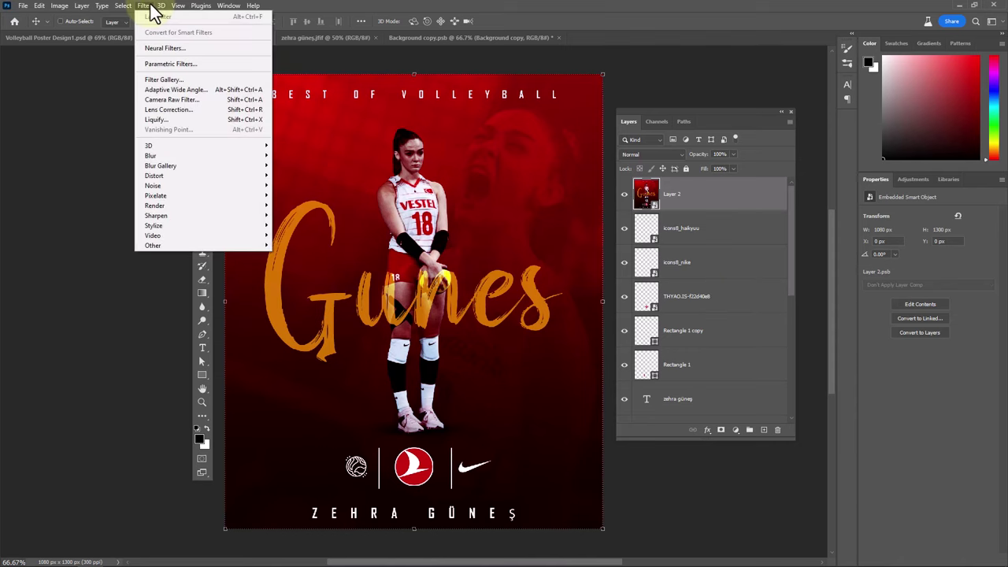
pyautogui.click(171, 101)
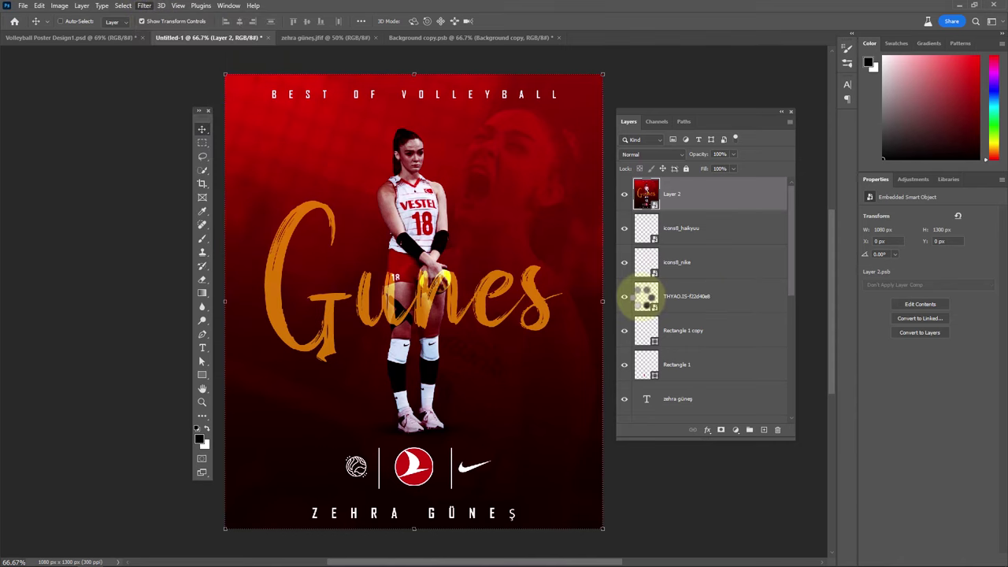